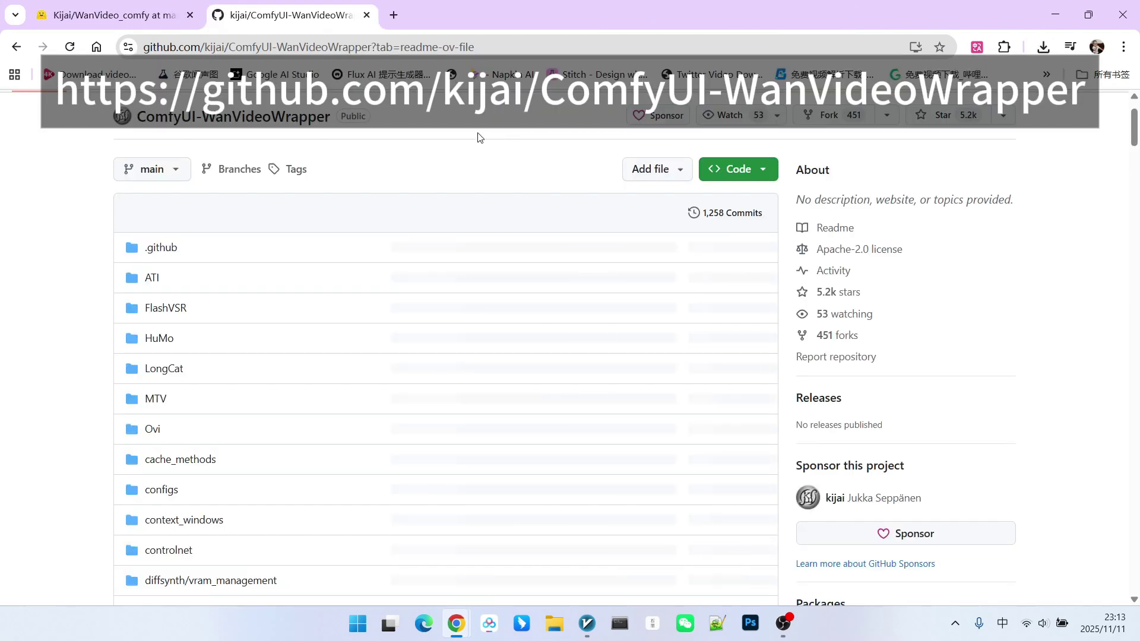
Step: Look through the ComfyUI-WanVideoWrapper repository's example_workflows folder for the UniLumos relight example
{"action": "scroll", "coordinate": [479, 137], "scroll_direction": "down", "scroll_amount": 1}
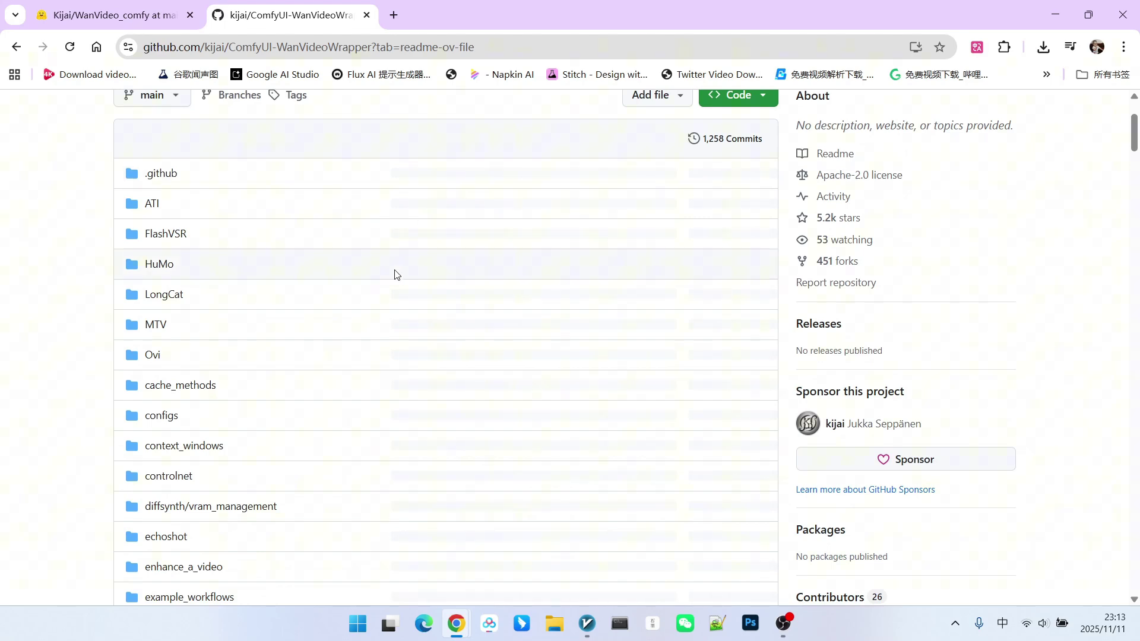
{"action": "scroll", "coordinate": [394, 275], "scroll_direction": "down", "scroll_amount": 2}
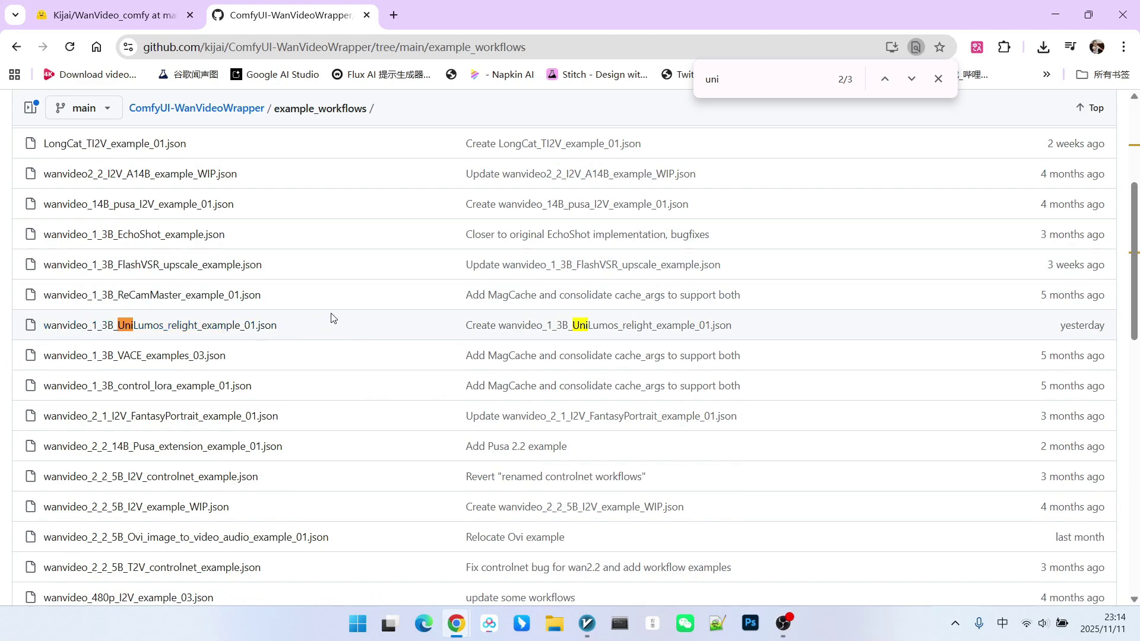
{"action": "scroll", "coordinate": [331, 318], "scroll_direction": "up", "scroll_amount": 1}
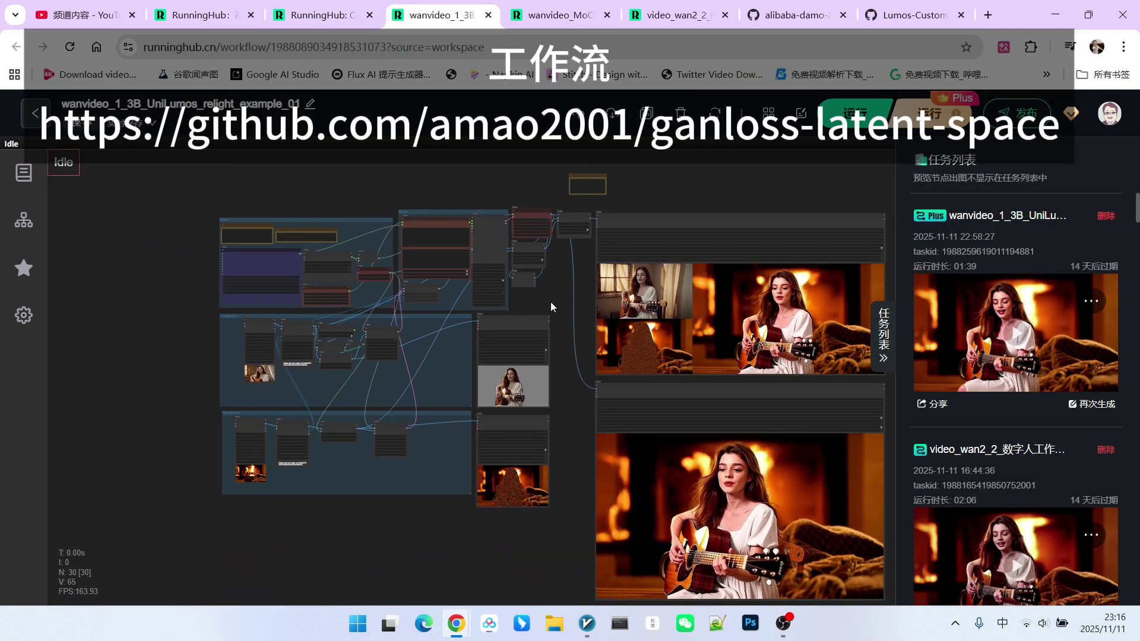
Step: Examine the overall layout of the wanvideo_1_3B_UniLumos_relight_example_01 workflow, including its Foreground and Background groups
{"action": "scroll", "coordinate": [550, 301], "scroll_direction": "up", "scroll_amount": 2}
{"action": "scroll", "coordinate": [551, 301], "scroll_direction": "up", "scroll_amount": 3}
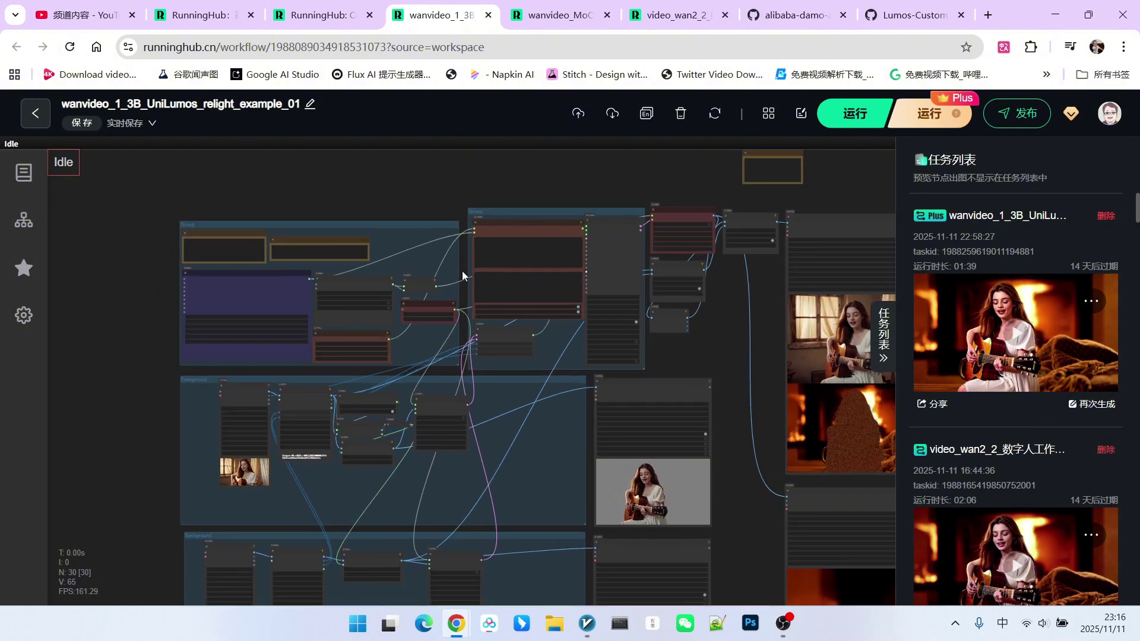
{"action": "left_click_drag", "start_coordinate": [245, 416], "coordinate": [320, 266]}
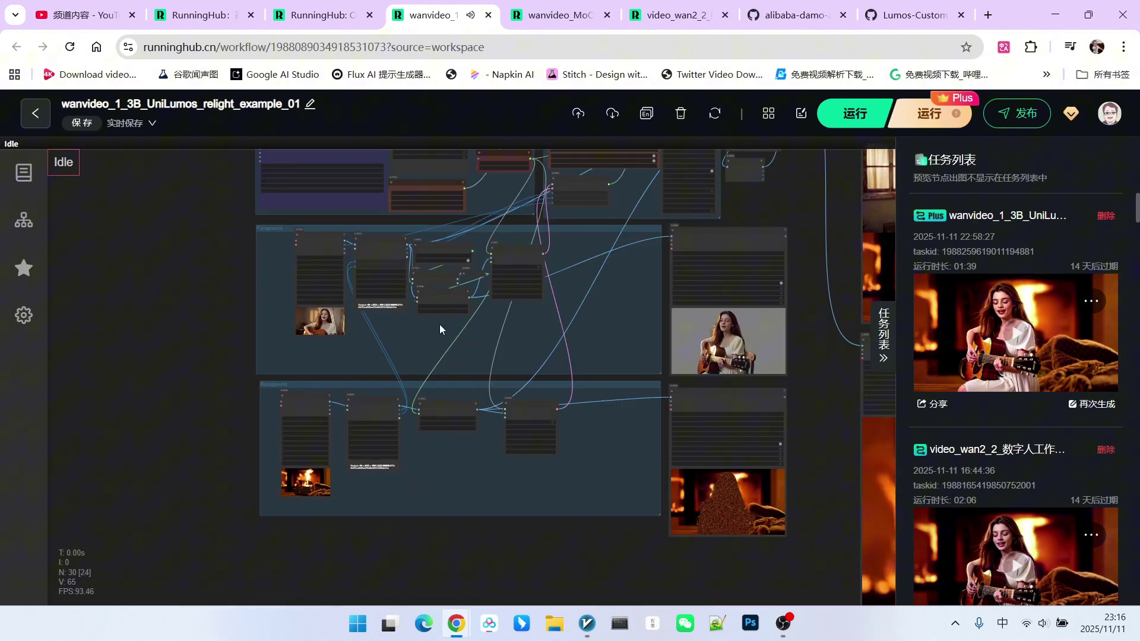
{"action": "scroll", "coordinate": [442, 451], "scroll_direction": "up", "scroll_amount": 3}
{"action": "scroll", "coordinate": [386, 457], "scroll_direction": "down", "scroll_amount": 5}
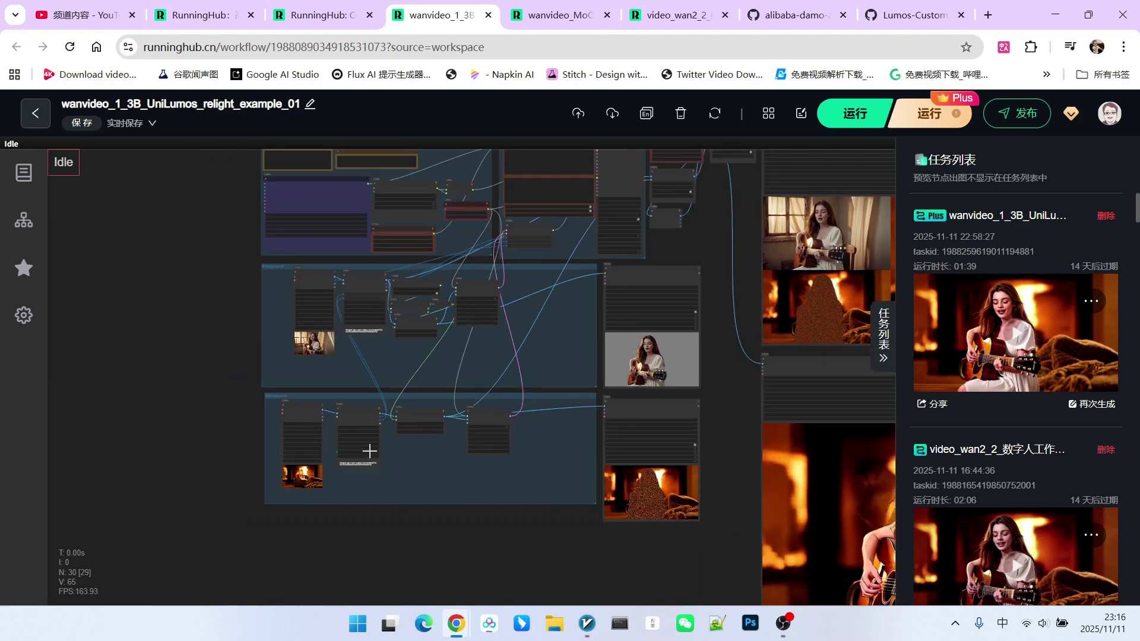
{"action": "scroll", "coordinate": [633, 325], "scroll_direction": "up", "scroll_amount": 1}
{"action": "scroll", "coordinate": [278, 274], "scroll_direction": "up", "scroll_amount": 6}
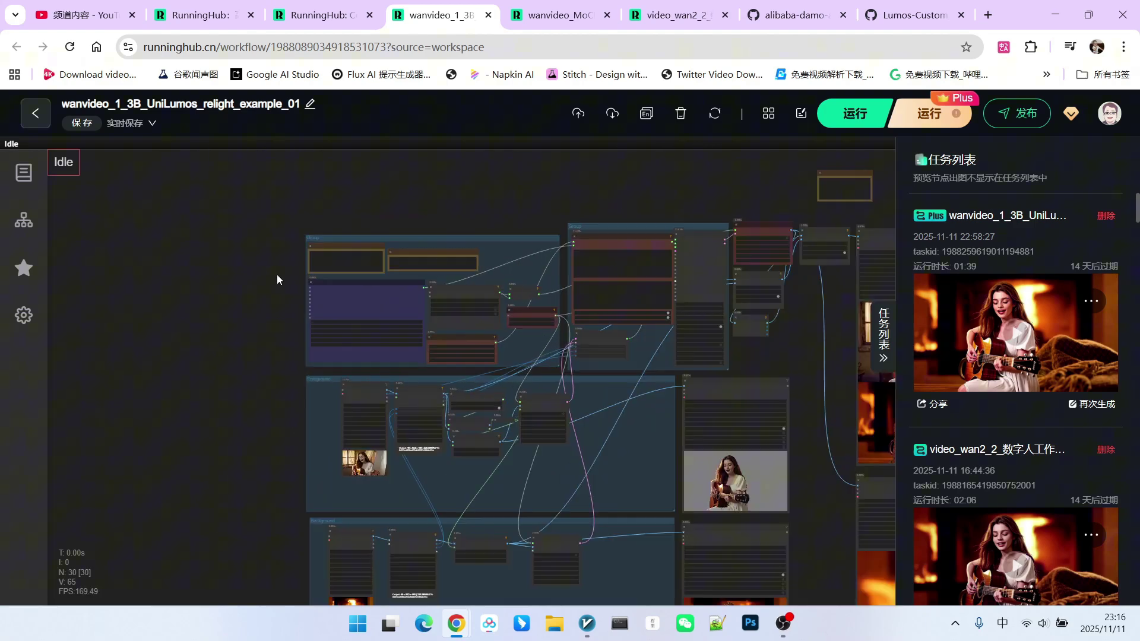
{"action": "left_click_drag", "start_coordinate": [149, 337], "coordinate": [179, 262]}
Step: Inspect the model loading group's WanVideo Lora Select, T5 Text Encoder Loader and VAE Loader nodes
{"action": "scroll", "coordinate": [187, 343], "scroll_direction": "up", "scroll_amount": 3}
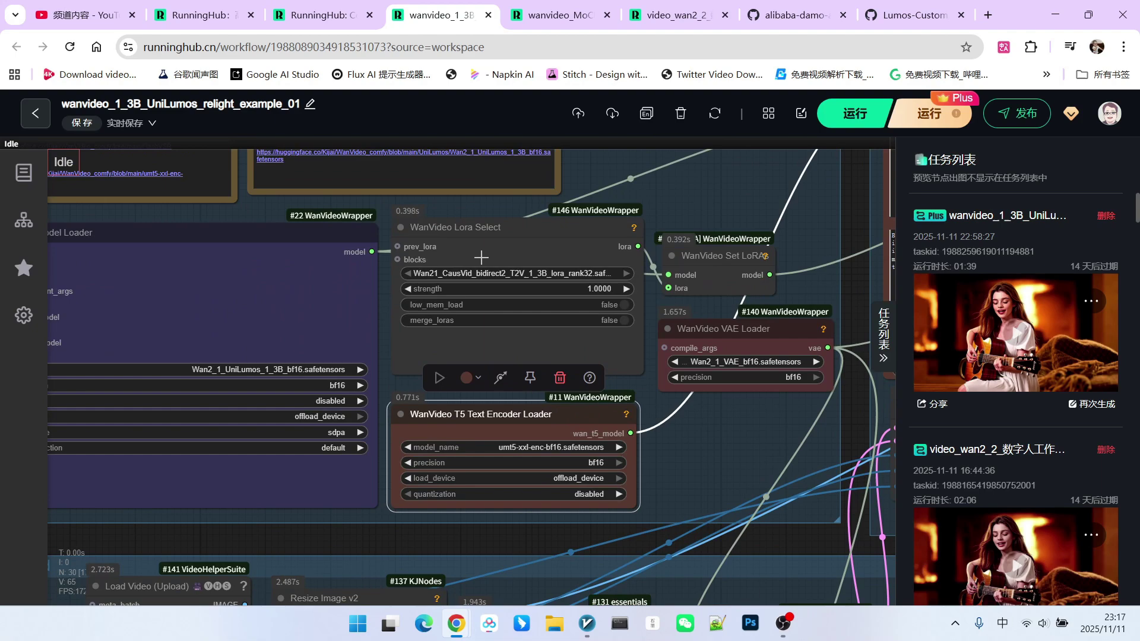
{"action": "scroll", "coordinate": [482, 258], "scroll_direction": "up", "scroll_amount": 2}
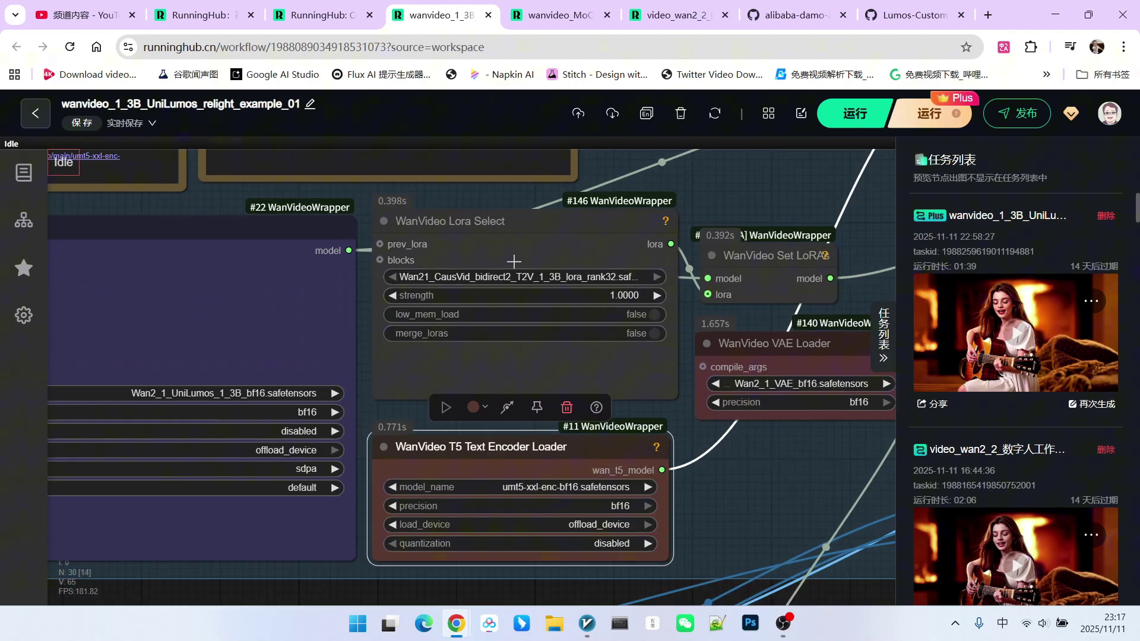
{"action": "scroll", "coordinate": [535, 255], "scroll_direction": "up", "scroll_amount": 2}
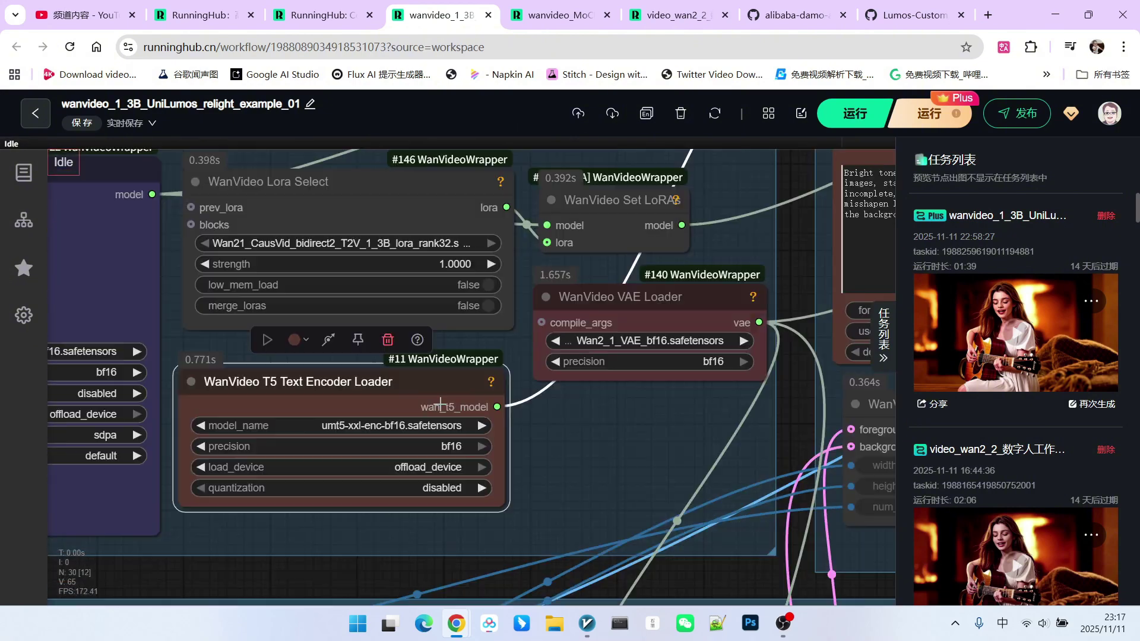
{"action": "mouse_move", "coordinate": [346, 393]}
{"action": "left_mouse_down"}
{"action": "mouse_move", "coordinate": [372, 387]}
{"action": "mouse_move", "coordinate": [357, 385]}
{"action": "left_mouse_up"}
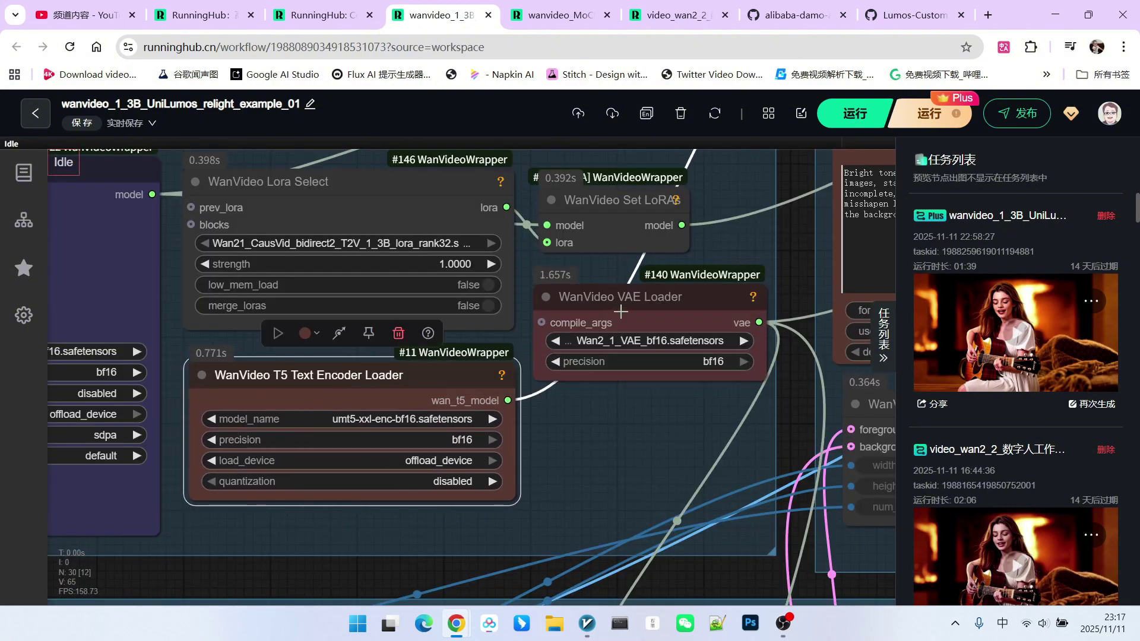
{"action": "left_click_drag", "start_coordinate": [615, 311], "coordinate": [607, 309]}
{"action": "scroll", "coordinate": [610, 420], "scroll_direction": "down", "scroll_amount": 5}
{"action": "scroll", "coordinate": [838, 190], "scroll_direction": "up", "scroll_amount": 5}
Step: Examine the WanVideo TextEncode node's prompts and the neighbouring UniLumos Embeds and Sampler nodes
{"action": "left_click_drag", "start_coordinate": [838, 191], "coordinate": [498, 268]}
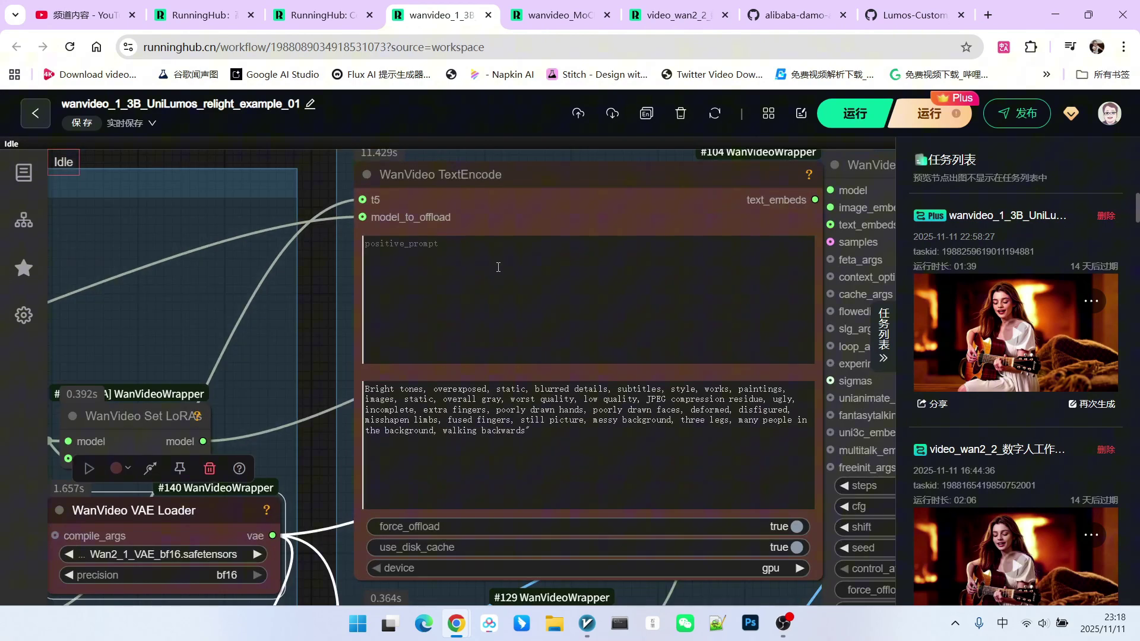
{"action": "scroll", "coordinate": [498, 267], "scroll_direction": "down", "scroll_amount": 3}
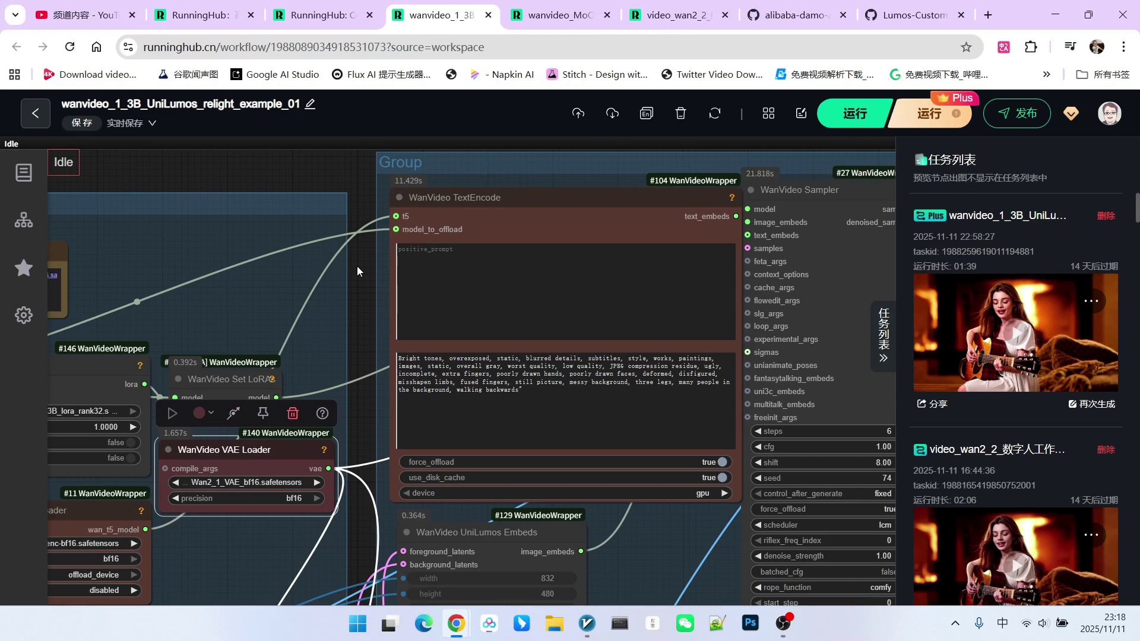
{"action": "scroll", "coordinate": [348, 272], "scroll_direction": "down", "scroll_amount": 2}
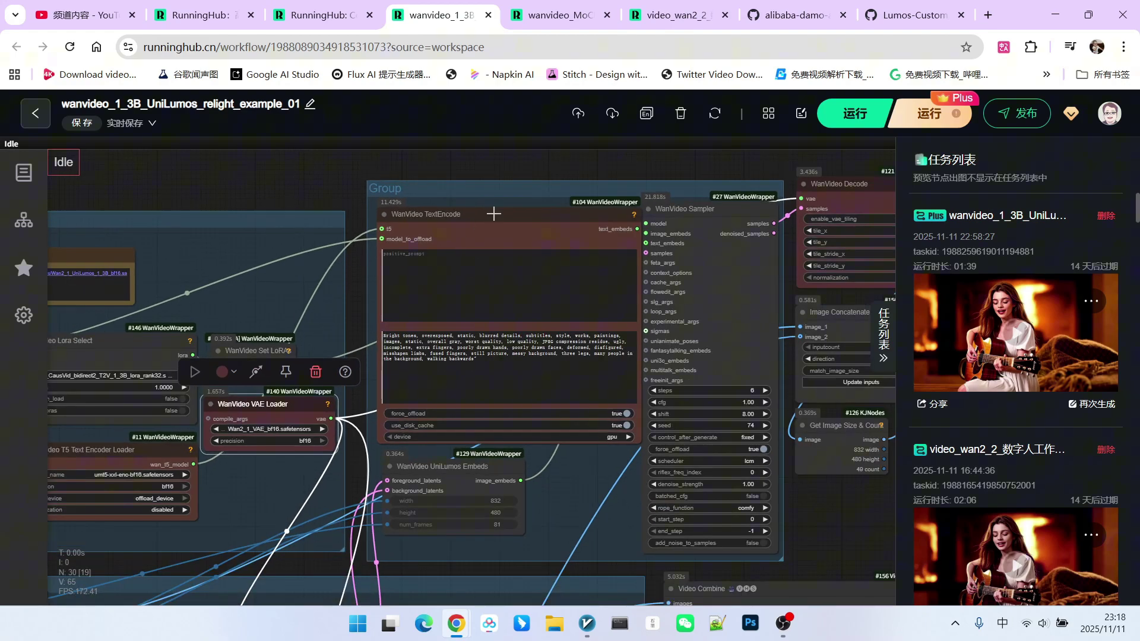
{"action": "left_click_drag", "start_coordinate": [491, 213], "coordinate": [492, 215]}
{"action": "scroll", "coordinate": [444, 272], "scroll_direction": "down", "scroll_amount": 6}
Step: Inspect the source clip and frame settings of the Load Video node in the Foreground group
{"action": "left_click_drag", "start_coordinate": [265, 225], "coordinate": [526, 88]}
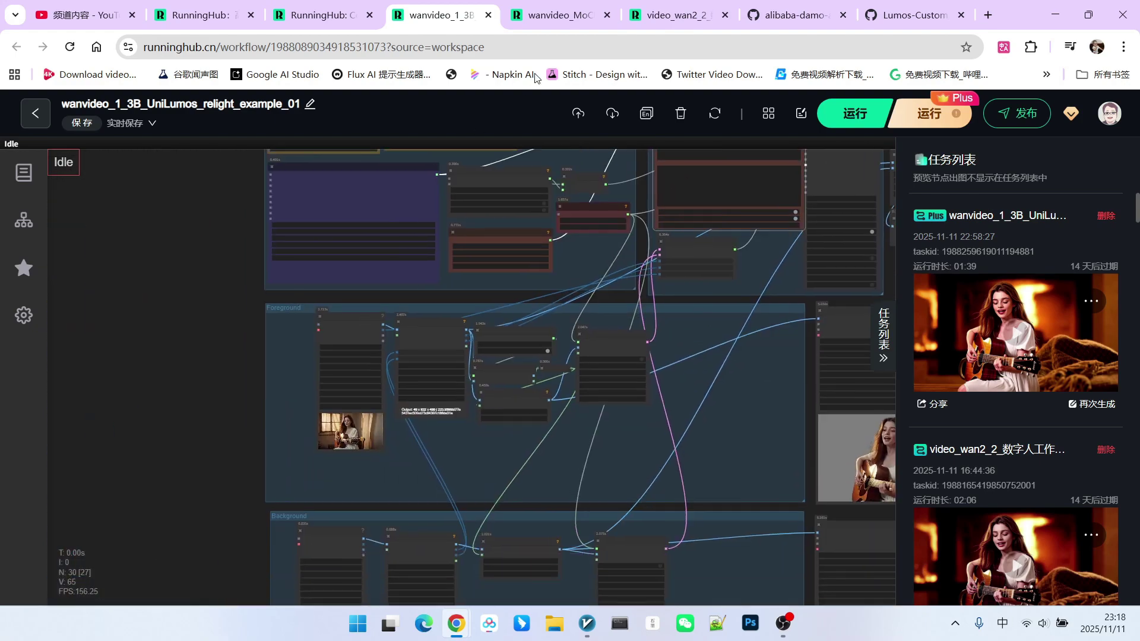
{"action": "left_click_drag", "start_coordinate": [225, 401], "coordinate": [221, 246]}
{"action": "scroll", "coordinate": [490, 229], "scroll_direction": "up", "scroll_amount": 2}
{"action": "left_click_drag", "start_coordinate": [440, 292], "coordinate": [766, 359]}
{"action": "scroll", "coordinate": [451, 344], "scroll_direction": "up", "scroll_amount": 3}
{"action": "scroll", "coordinate": [766, 359], "scroll_direction": "up", "scroll_amount": 8}
{"action": "left_click_drag", "start_coordinate": [720, 391], "coordinate": [746, 396]}
{"action": "scroll", "coordinate": [643, 455], "scroll_direction": "down", "scroll_amount": 2}
{"action": "scroll", "coordinate": [644, 455], "scroll_direction": "up", "scroll_amount": 2}
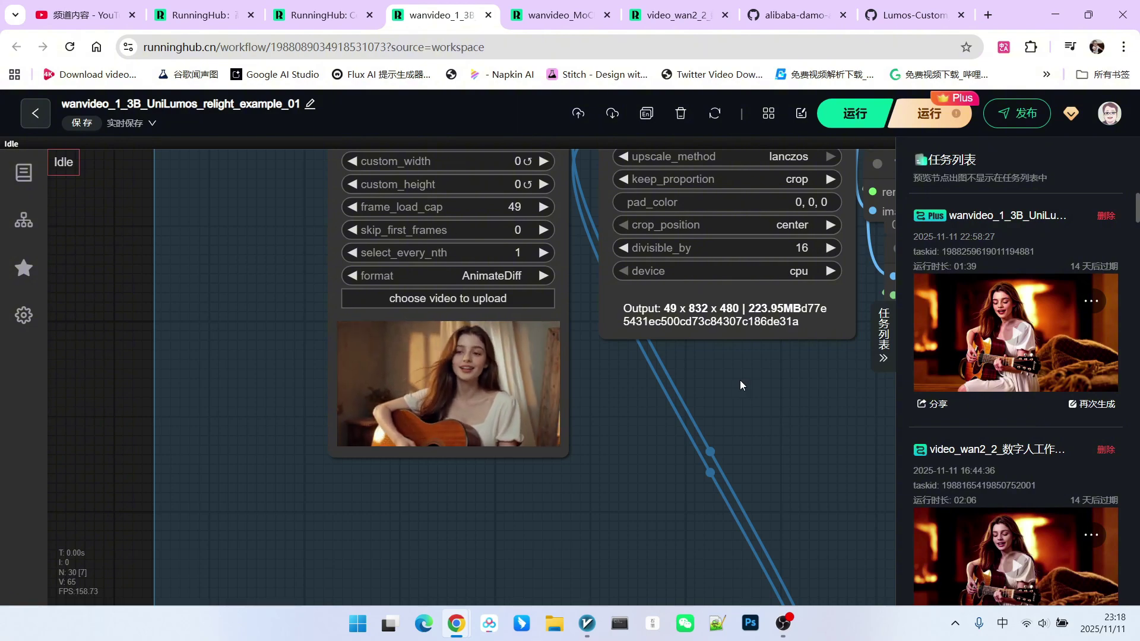
Step: Select the Foreground group's Resize Image v2 node and review its description, size inputs and crop settings
{"action": "scroll", "coordinate": [739, 376], "scroll_direction": "down", "scroll_amount": 5}
{"action": "left_click_drag", "start_coordinate": [763, 387], "coordinate": [544, 456]}
{"action": "scroll", "coordinate": [574, 287], "scroll_direction": "up", "scroll_amount": 2}
{"action": "left_click", "coordinate": [523, 197]}
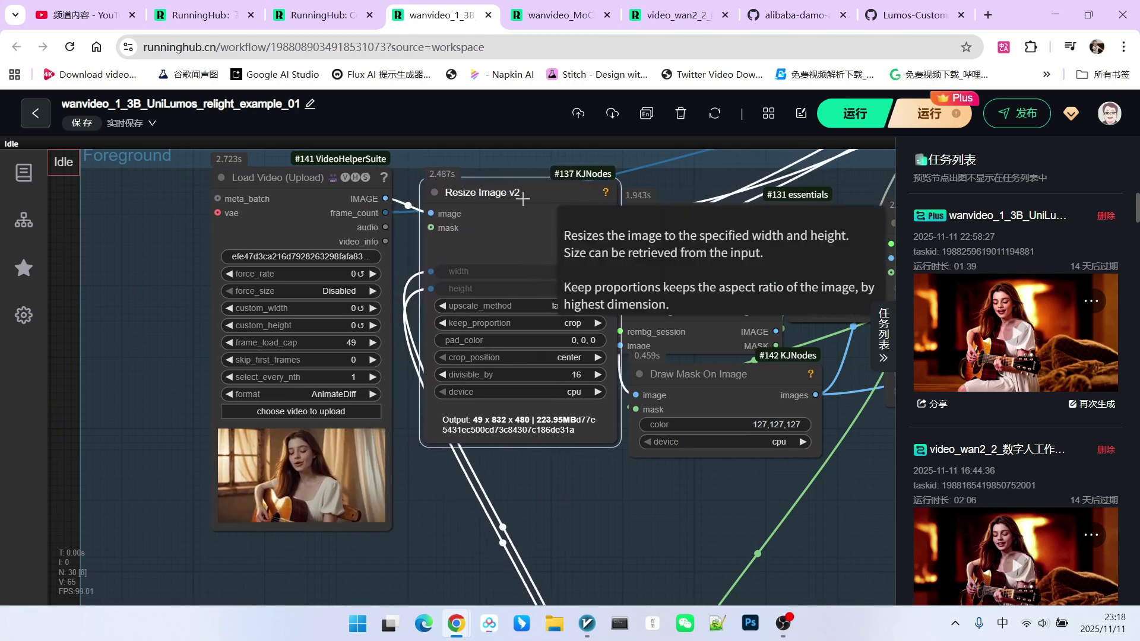
{"action": "scroll", "coordinate": [617, 483], "scroll_direction": "down", "scroll_amount": 3}
{"action": "scroll", "coordinate": [619, 475], "scroll_direction": "up", "scroll_amount": 2}
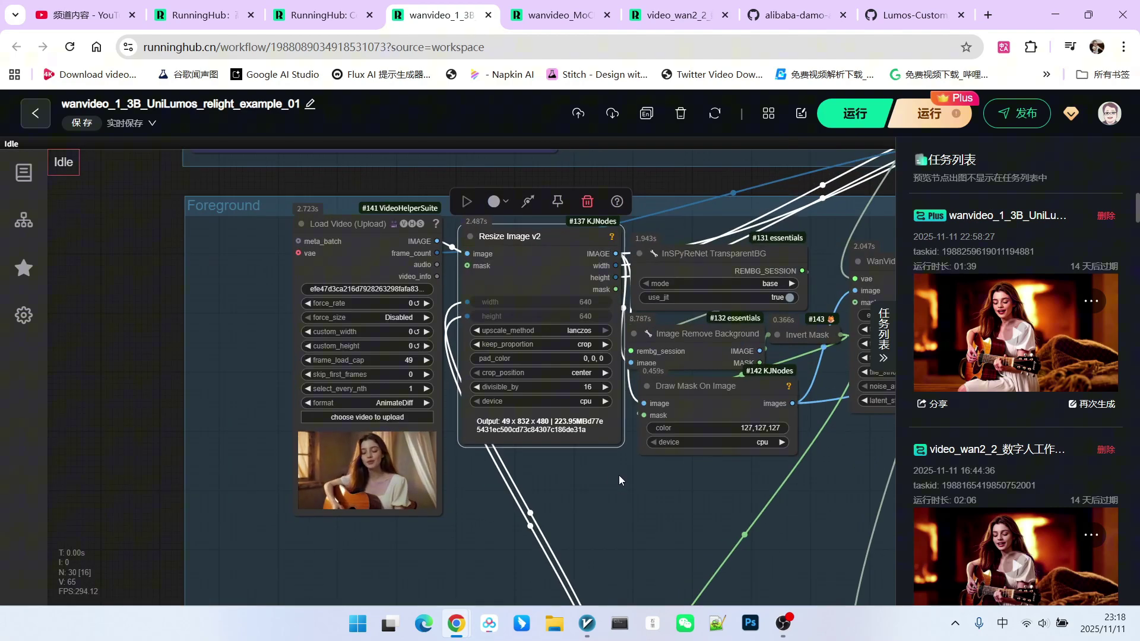
{"action": "scroll", "coordinate": [604, 466], "scroll_direction": "up", "scroll_amount": 2}
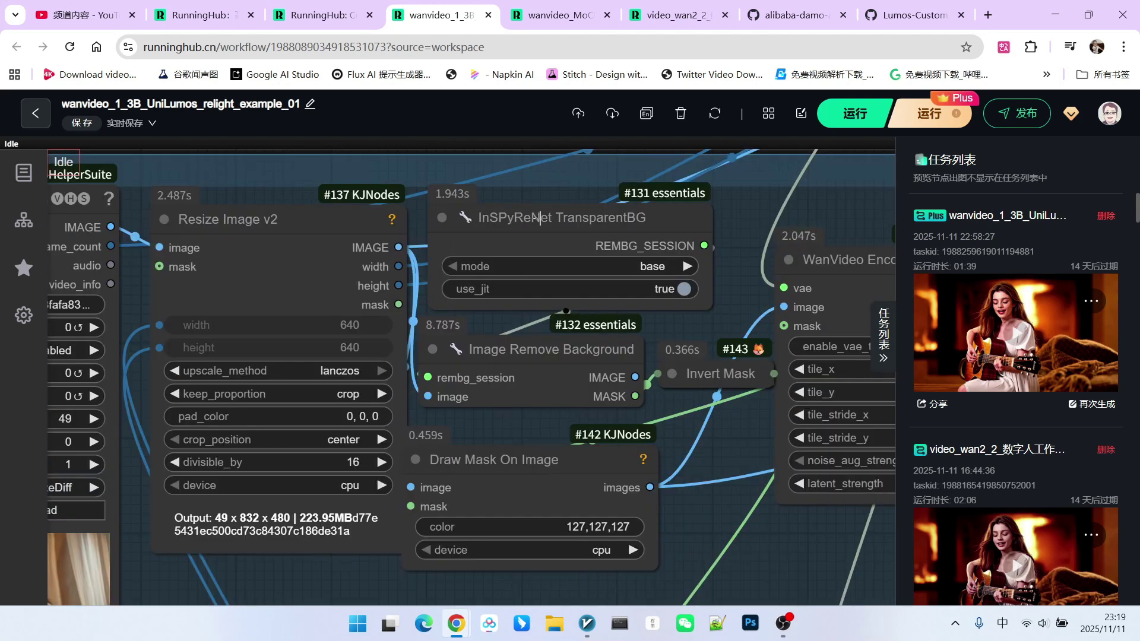
Step: Inspect the Foreground group's InSPyReNet TransparentBG and Image Remove Background nodes and the mask connection between them and Invert Mask
{"action": "left_click", "coordinate": [537, 217]}
{"action": "left_click", "coordinate": [482, 348]}
{"action": "left_click", "coordinate": [491, 453]}
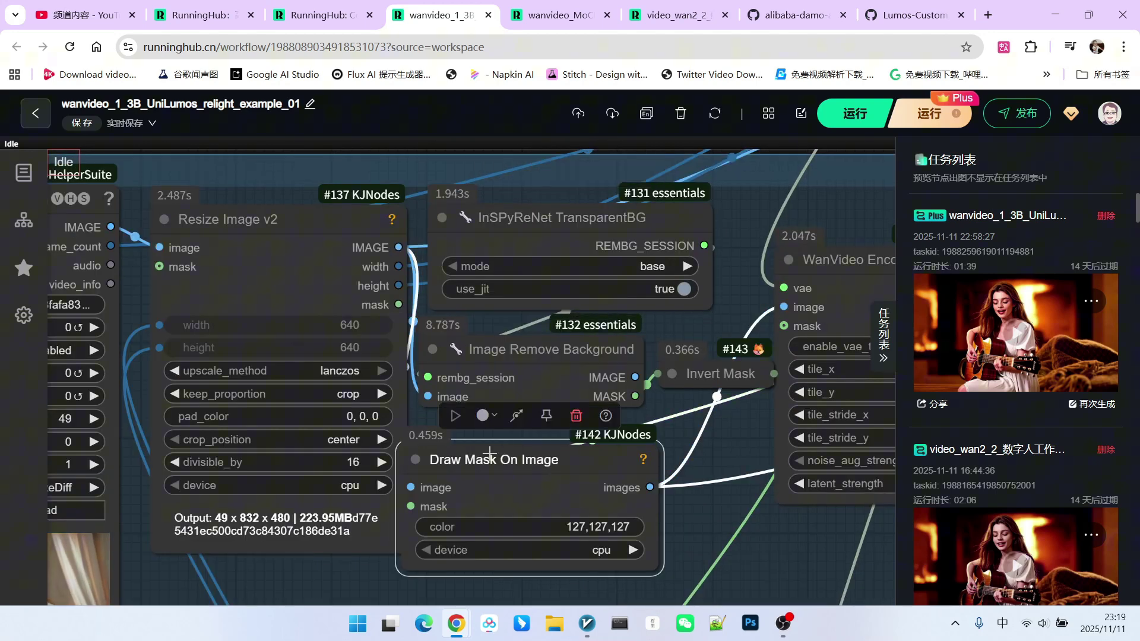
{"action": "mouse_move", "coordinate": [718, 460]}
{"action": "left_mouse_down"}
{"action": "mouse_move", "coordinate": [642, 417]}
{"action": "mouse_move", "coordinate": [654, 399]}
{"action": "left_mouse_up"}
{"action": "scroll", "coordinate": [649, 380], "scroll_direction": "down", "scroll_amount": 1}
{"action": "mouse_move", "coordinate": [503, 214]}
{"action": "left_mouse_down"}
{"action": "mouse_move", "coordinate": [469, 202]}
{"action": "mouse_move", "coordinate": [498, 203]}
{"action": "left_mouse_up"}
{"action": "left_click", "coordinate": [509, 356]}
{"action": "scroll", "coordinate": [516, 391], "scroll_direction": "up", "scroll_amount": 3}
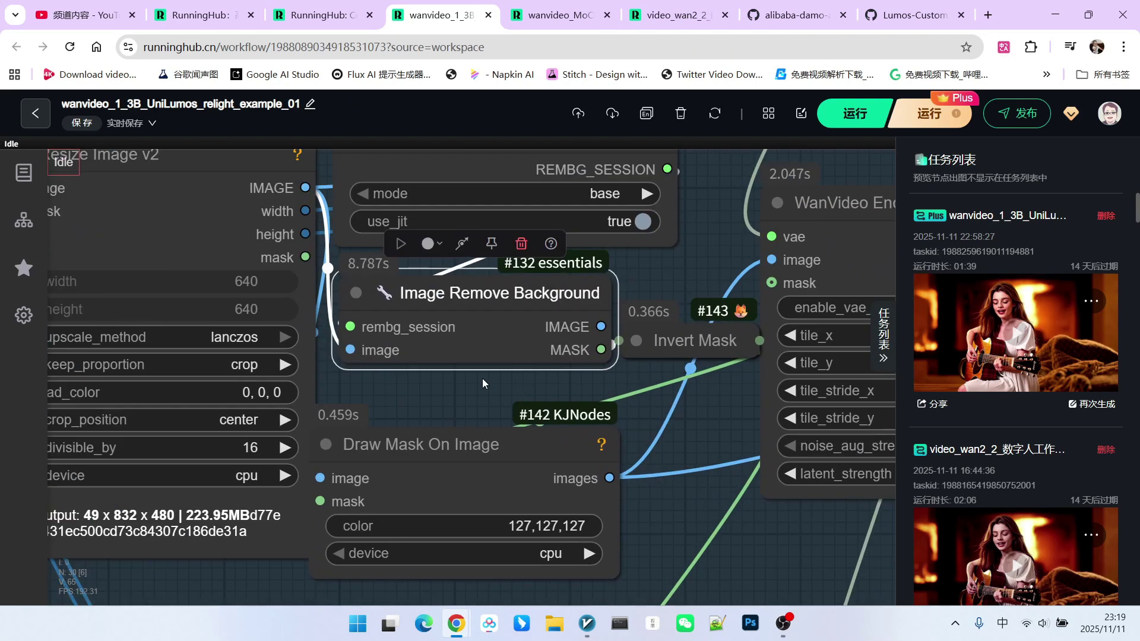
{"action": "left_click_drag", "start_coordinate": [522, 299], "coordinate": [523, 298]}
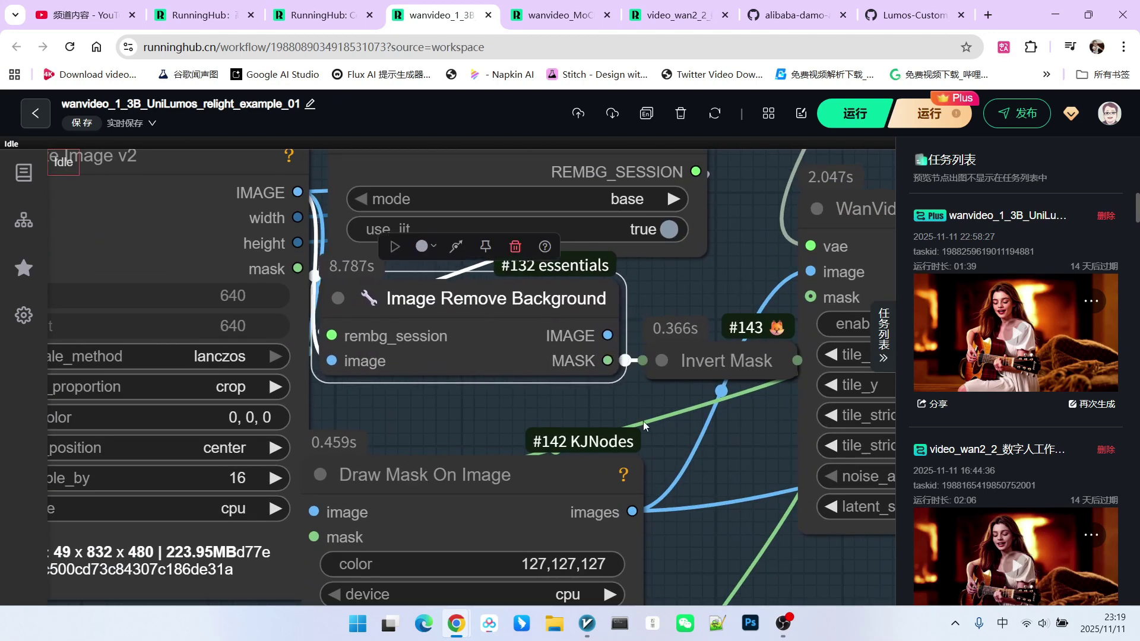
Step: Select the Draw Mask On Image node and check its mask input and fill color
{"action": "left_click_drag", "start_coordinate": [644, 414], "coordinate": [627, 317]}
{"action": "mouse_move", "coordinate": [668, 276]}
{"action": "left_mouse_down"}
{"action": "mouse_move", "coordinate": [676, 266]}
{"action": "mouse_move", "coordinate": [660, 274]}
{"action": "left_mouse_up"}
{"action": "left_click_drag", "start_coordinate": [467, 360], "coordinate": [493, 319]}
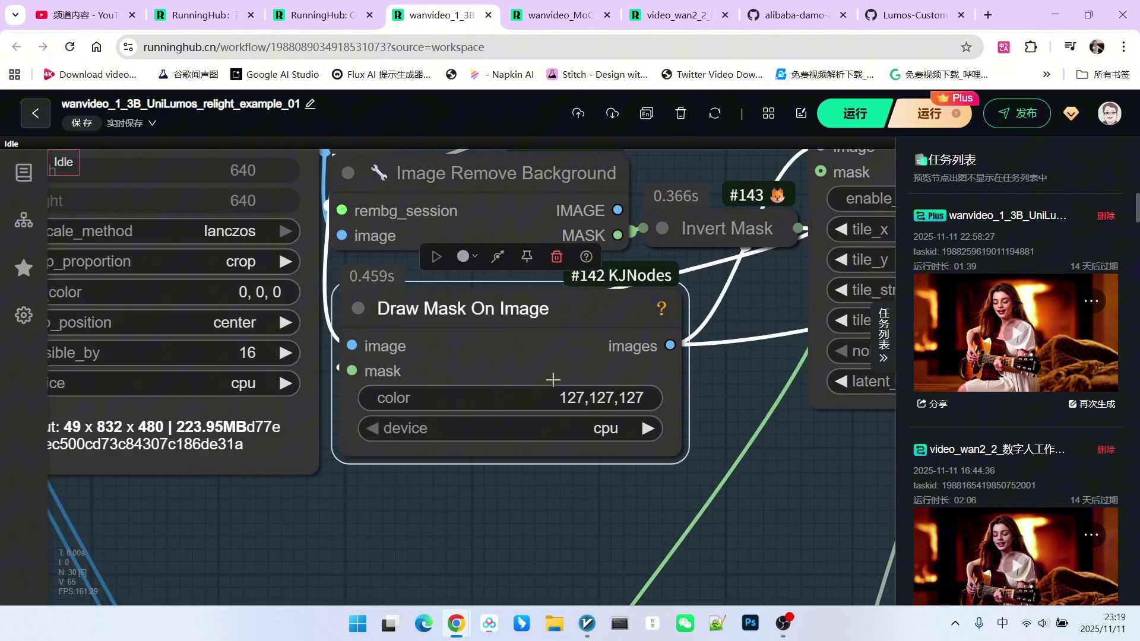
{"action": "scroll", "coordinate": [570, 396], "scroll_direction": "up", "scroll_amount": 3}
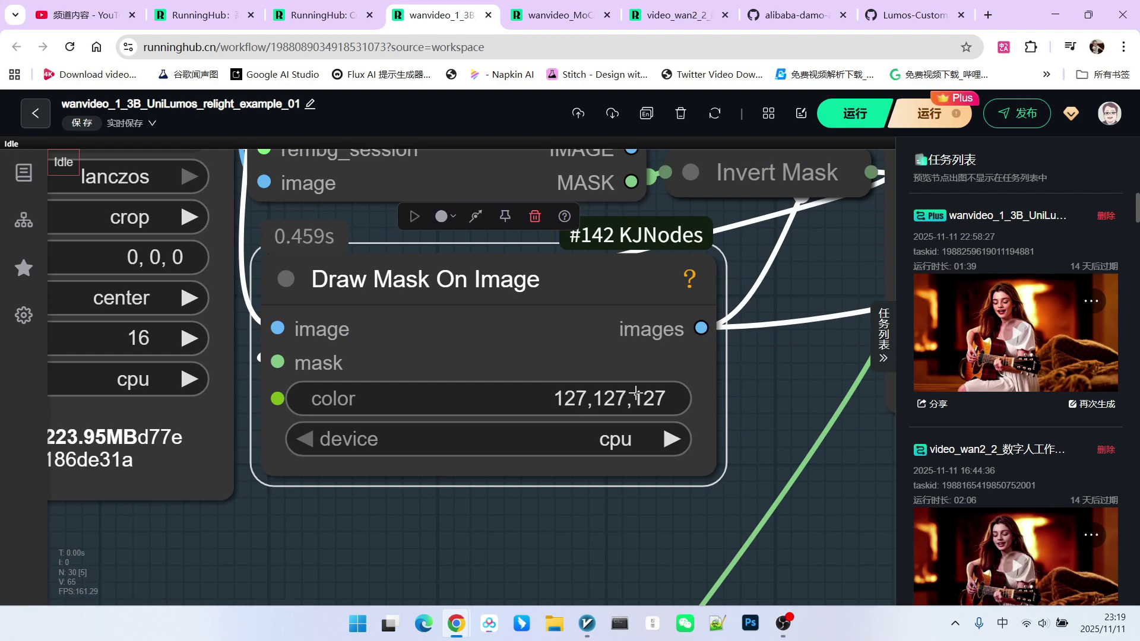
{"action": "scroll", "coordinate": [618, 349], "scroll_direction": "down", "scroll_amount": 10}
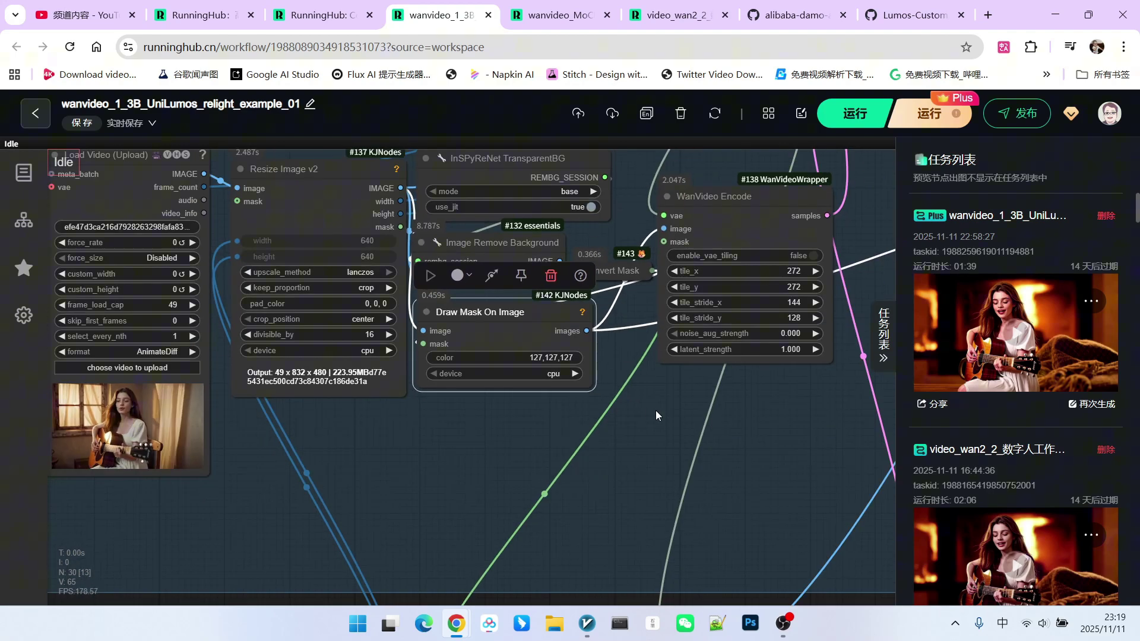
Step: View the masked foreground video preview and inspect the Foreground group's WanVideo Encode node
{"action": "left_click_drag", "start_coordinate": [767, 413], "coordinate": [458, 195]}
{"action": "scroll", "coordinate": [607, 298], "scroll_direction": "down", "scroll_amount": 4}
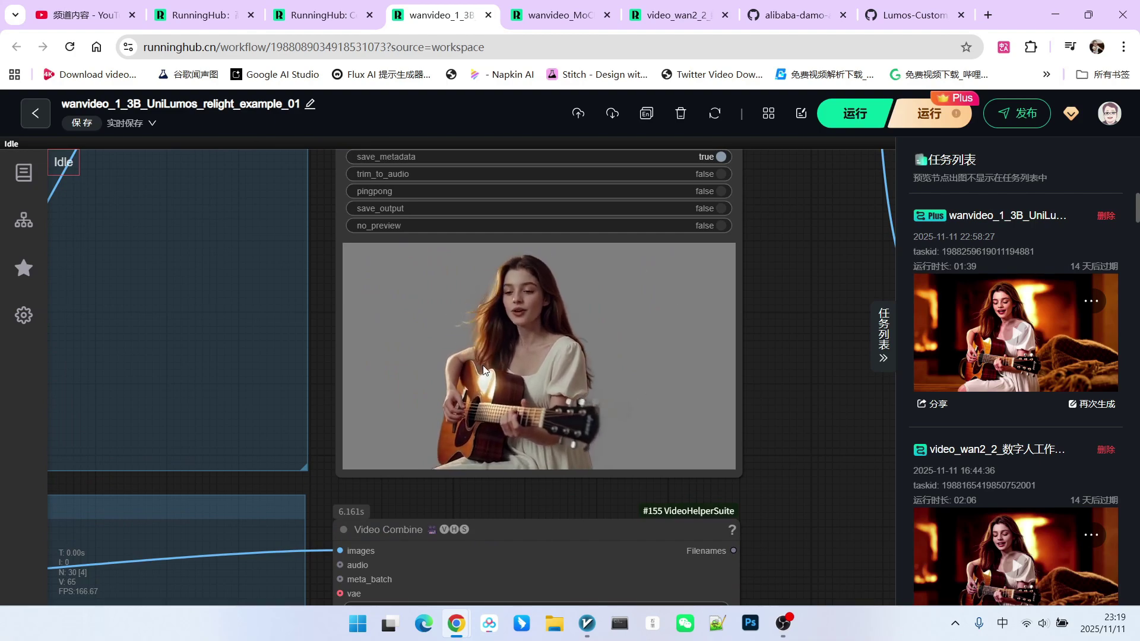
{"action": "scroll", "coordinate": [519, 376], "scroll_direction": "down", "scroll_amount": 5}
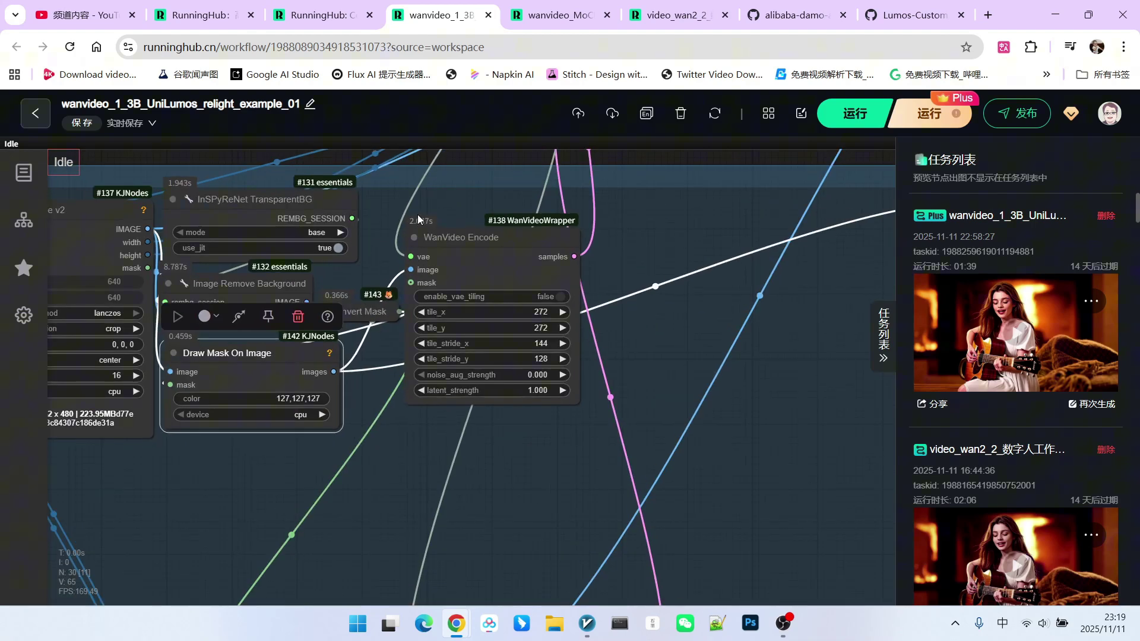
{"action": "scroll", "coordinate": [468, 226], "scroll_direction": "up", "scroll_amount": 5}
{"action": "left_click_drag", "start_coordinate": [469, 226], "coordinate": [469, 234]}
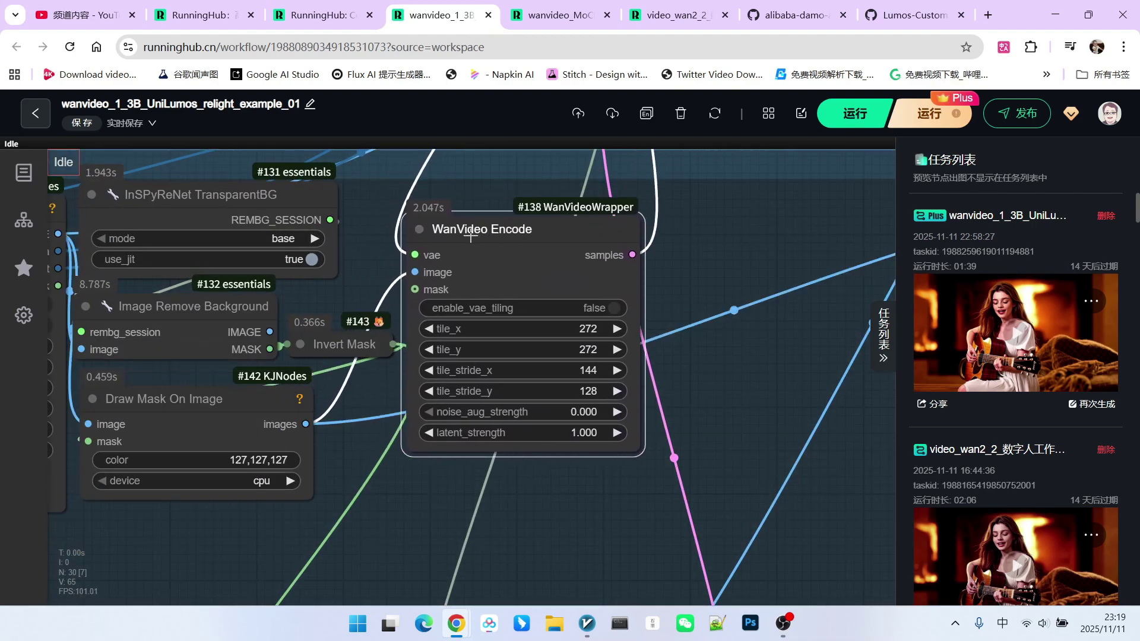
{"action": "scroll", "coordinate": [653, 288], "scroll_direction": "down", "scroll_amount": 3}
Step: Examine the Background group's Load Video and Resize Image v2 nodes, including the width and height settings
{"action": "left_click_drag", "start_coordinate": [624, 171], "coordinate": [600, 173]}
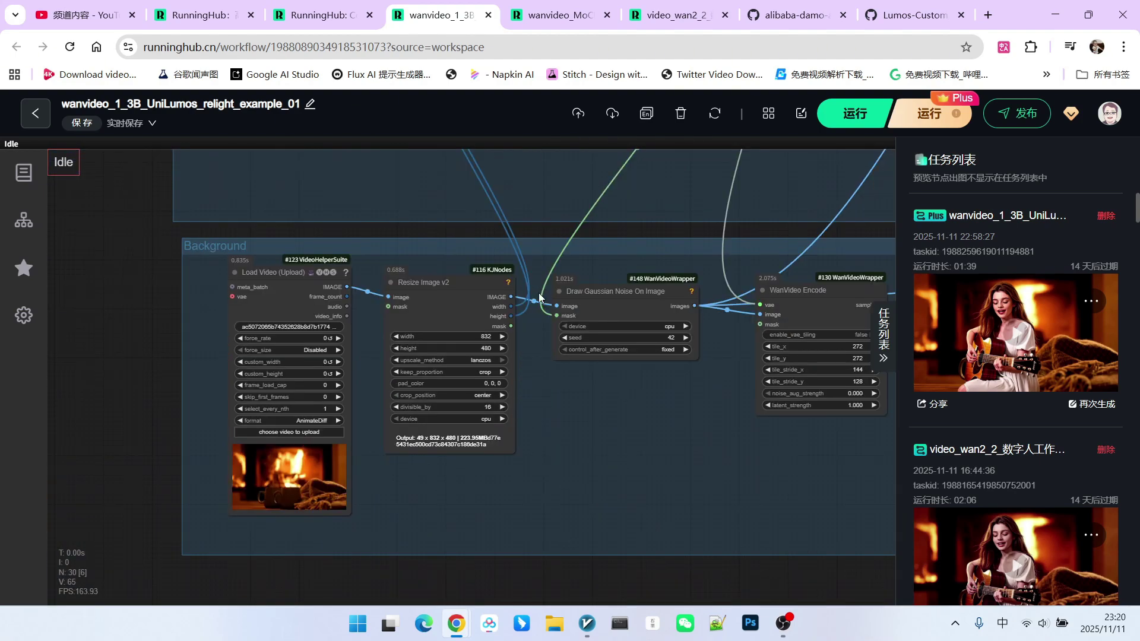
{"action": "scroll", "coordinate": [539, 461], "scroll_direction": "up", "scroll_amount": 3}
{"action": "scroll", "coordinate": [233, 438], "scroll_direction": "up", "scroll_amount": 3}
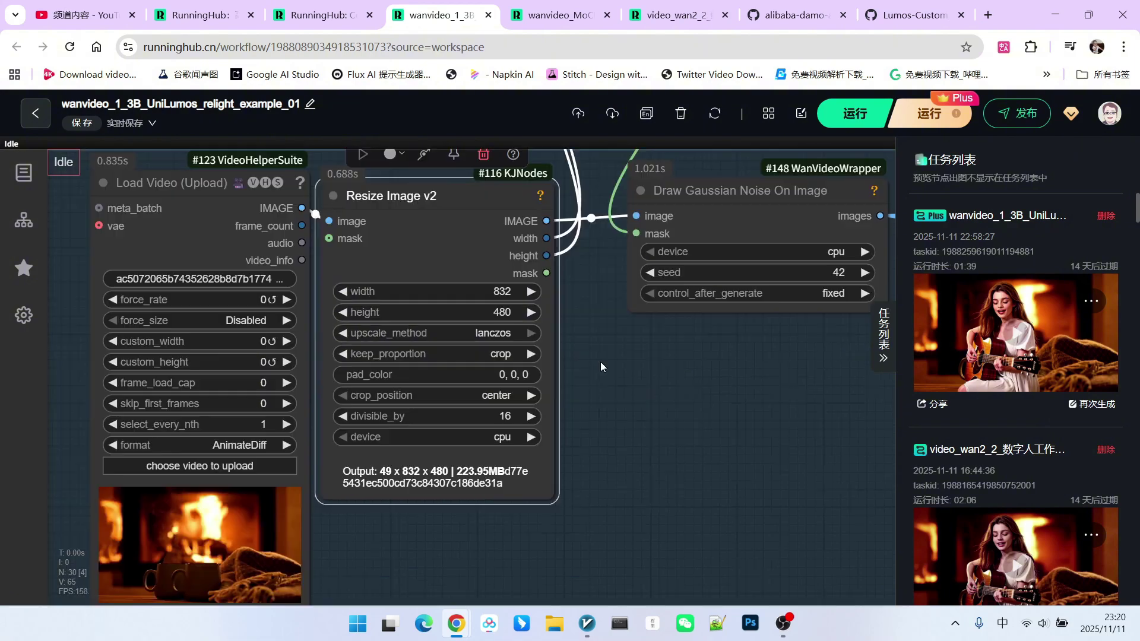
{"action": "mouse_move", "coordinate": [399, 210]}
{"action": "left_mouse_down"}
{"action": "mouse_move", "coordinate": [439, 200]}
{"action": "mouse_move", "coordinate": [411, 211]}
{"action": "left_mouse_up"}
{"action": "scroll", "coordinate": [441, 243], "scroll_direction": "down", "scroll_amount": 3}
Step: Select the Draw Gaussian Noise On Image node and review its description, settings and incoming connections
{"action": "mouse_move", "coordinate": [727, 325]}
{"action": "left_mouse_down"}
{"action": "mouse_move", "coordinate": [612, 339]}
{"action": "mouse_move", "coordinate": [598, 354]}
{"action": "left_mouse_up"}
{"action": "scroll", "coordinate": [598, 353], "scroll_direction": "up", "scroll_amount": 3}
{"action": "left_click_drag", "start_coordinate": [538, 189], "coordinate": [556, 228]}
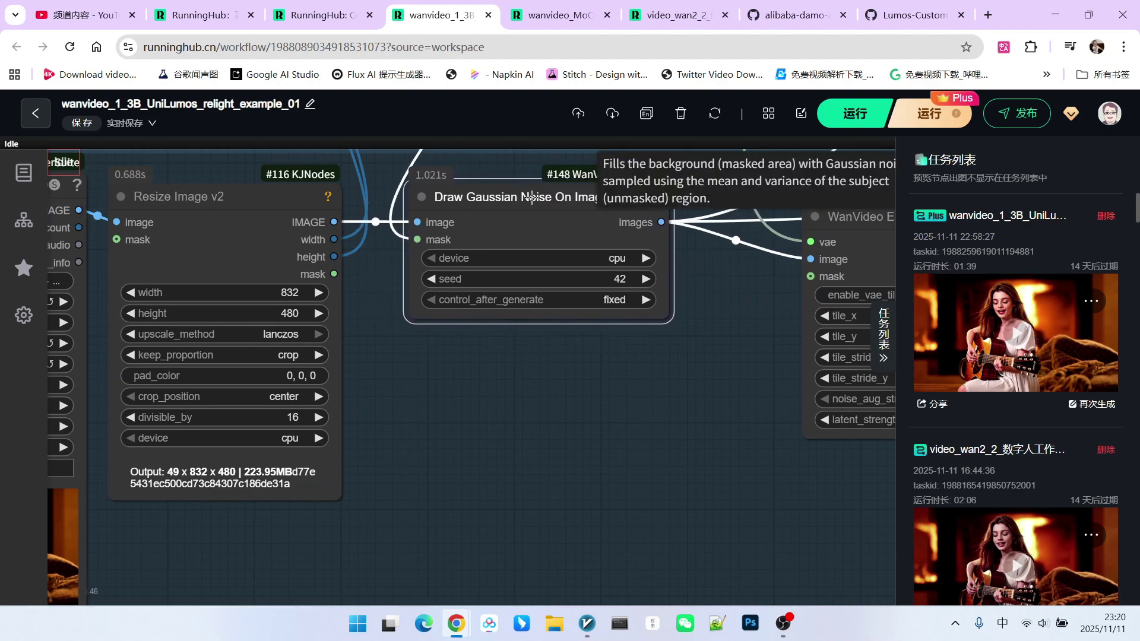
{"action": "scroll", "coordinate": [520, 244], "scroll_direction": "down", "scroll_amount": 2}
{"action": "scroll", "coordinate": [519, 244], "scroll_direction": "down", "scroll_amount": 1}
{"action": "scroll", "coordinate": [415, 403], "scroll_direction": "left", "scroll_amount": 3}
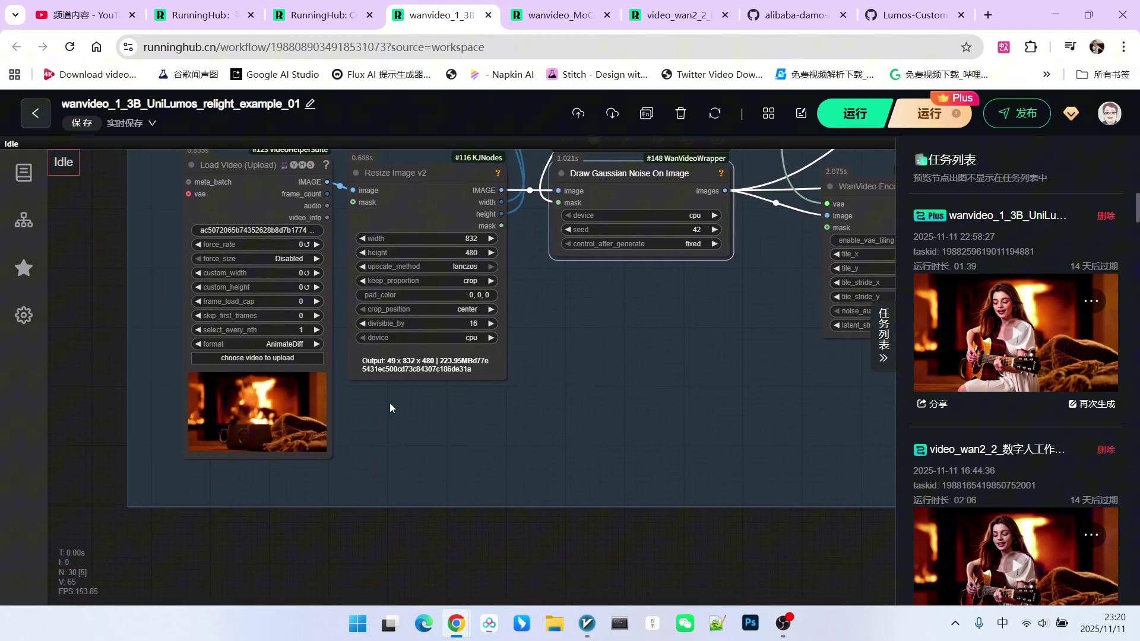
{"action": "scroll", "coordinate": [652, 321], "scroll_direction": "right", "scroll_amount": 2}
{"action": "scroll", "coordinate": [640, 335], "scroll_direction": "up", "scroll_amount": 3}
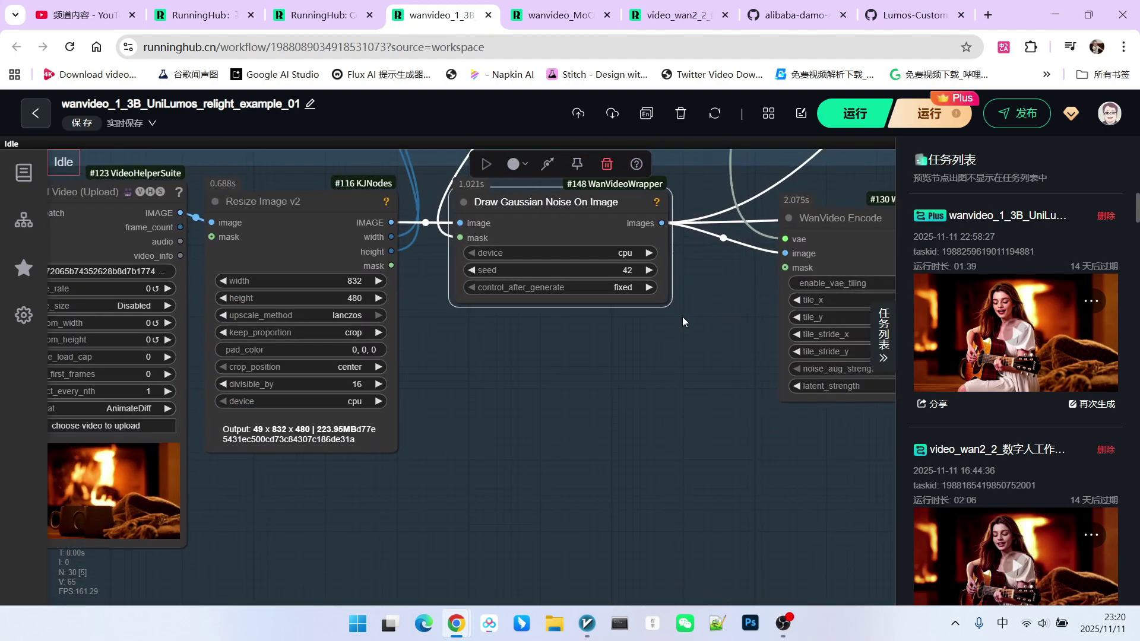
Step: Inspect the Background group's WanVideo Encode node and its link from the Gaussian noise node
{"action": "scroll", "coordinate": [561, 328], "scroll_direction": "down", "scroll_amount": 2}
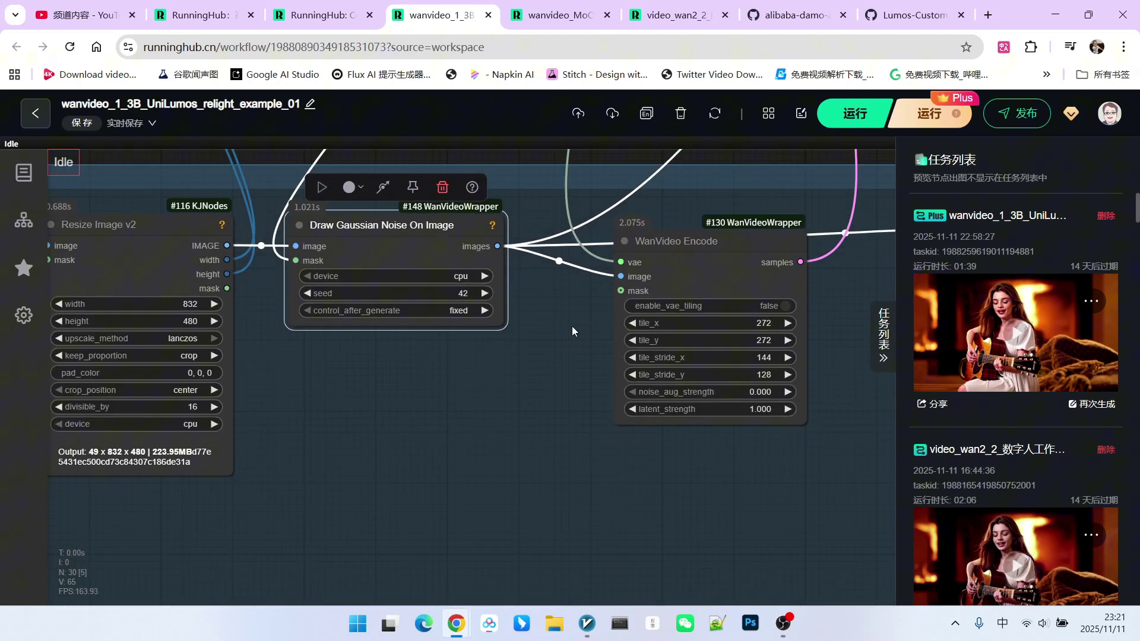
{"action": "left_click_drag", "start_coordinate": [574, 325], "coordinate": [503, 331]}
{"action": "scroll", "coordinate": [499, 307], "scroll_direction": "down", "scroll_amount": 1}
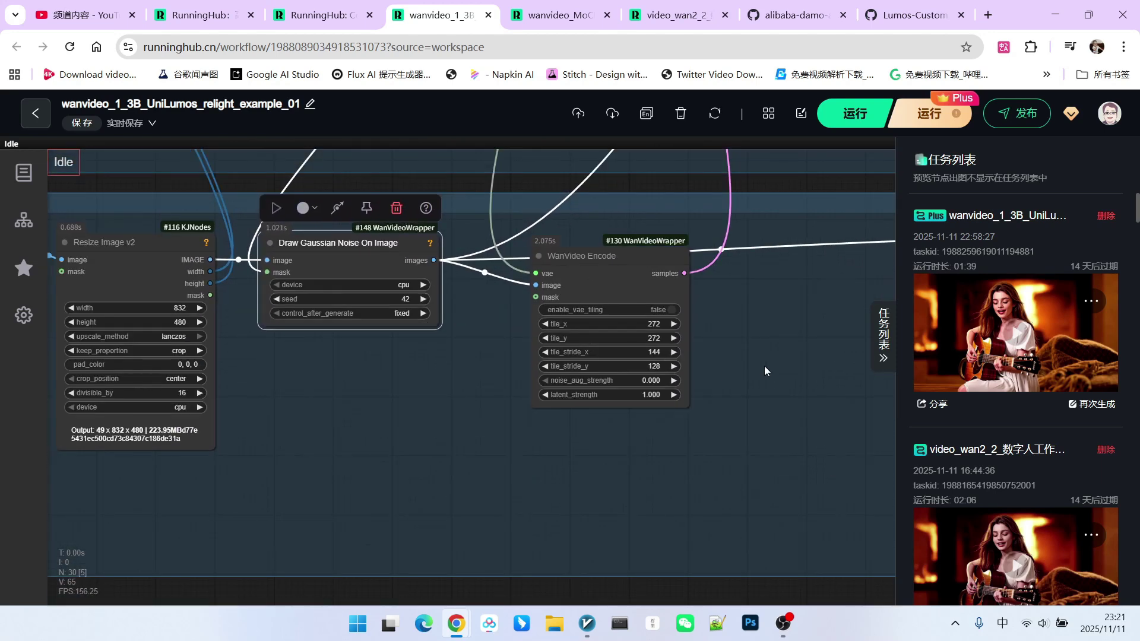
Step: View the Video Combine preview of the noise-masked background and return to the Background group's WanVideo Encode node
{"action": "left_click_drag", "start_coordinate": [764, 365], "coordinate": [356, 365]}
{"action": "scroll", "coordinate": [362, 364], "scroll_direction": "down", "scroll_amount": 1}
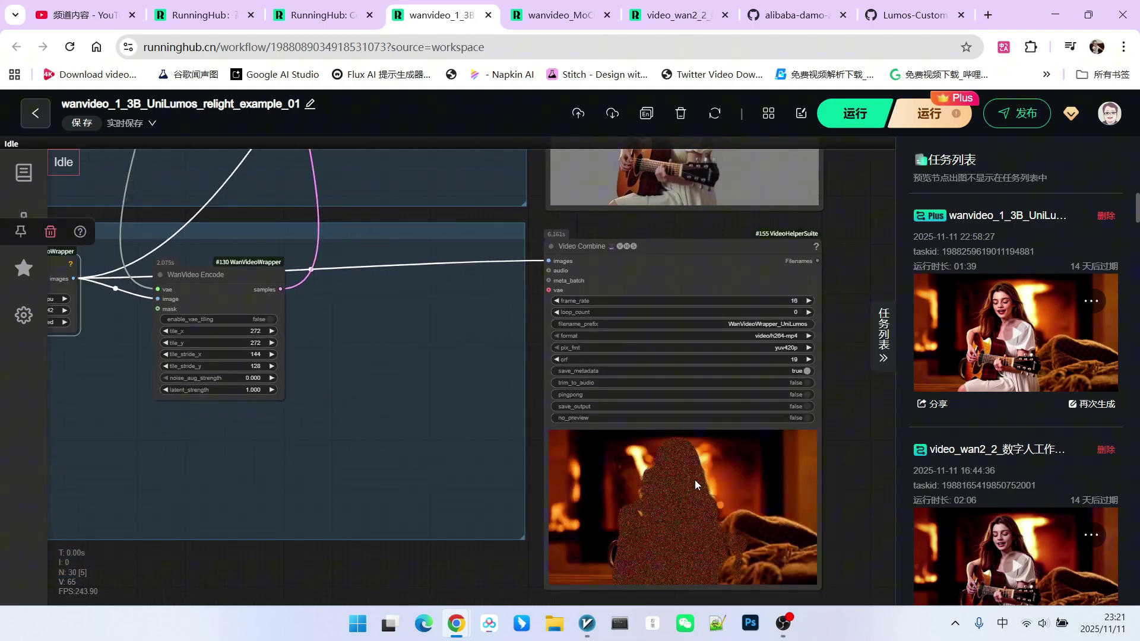
{"action": "scroll", "coordinate": [675, 534], "scroll_direction": "up", "scroll_amount": 4}
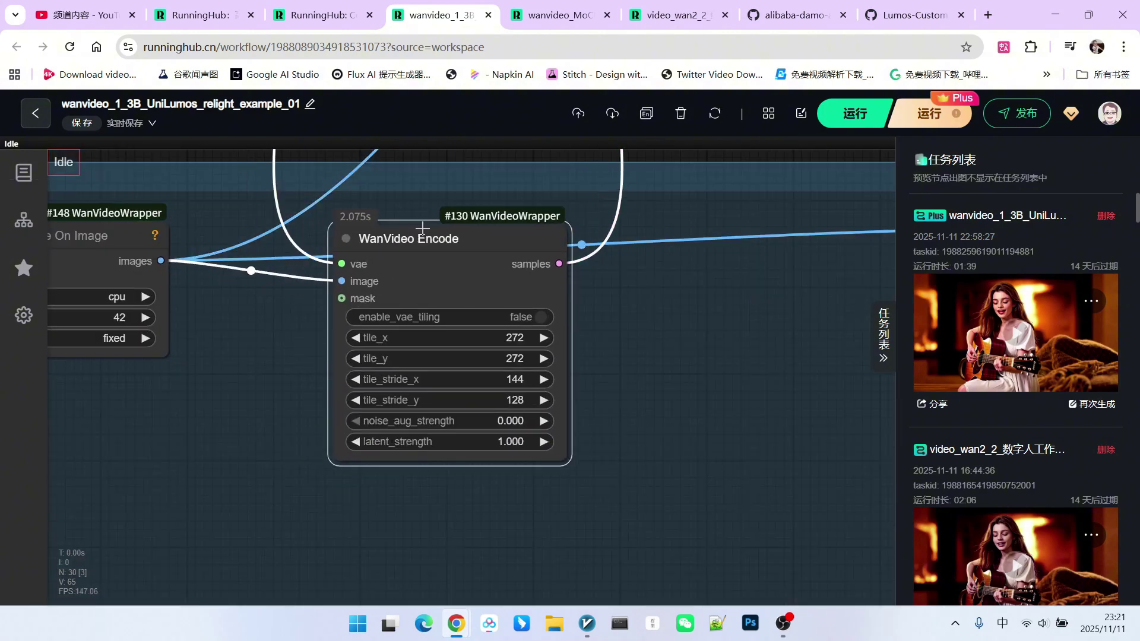
Step: Trace the samples output of the Background group's WanVideo Encode node up past the Foreground group
{"action": "left_click_drag", "start_coordinate": [422, 229], "coordinate": [384, 255]}
{"action": "scroll", "coordinate": [574, 343], "scroll_direction": "down", "scroll_amount": 5}
{"action": "left_click_drag", "start_coordinate": [603, 327], "coordinate": [503, 564]}
{"action": "scroll", "coordinate": [565, 363], "scroll_direction": "down", "scroll_amount": 7}
{"action": "left_click_drag", "start_coordinate": [593, 298], "coordinate": [565, 407]}
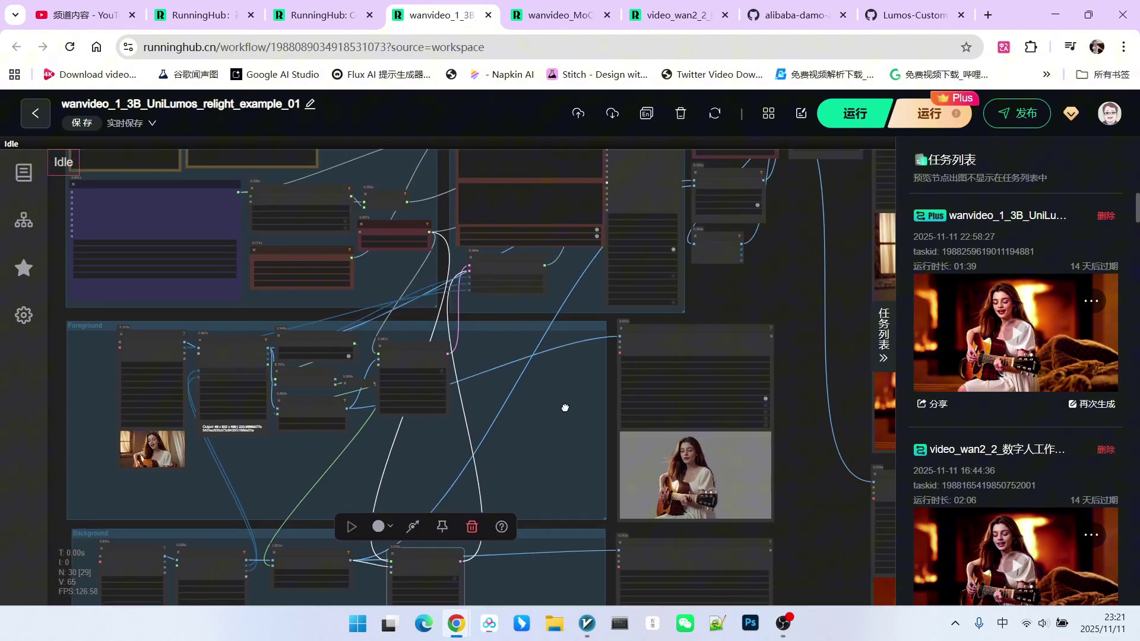
Step: Select the WanVideo UniLumos Embeds node and inspect its foreground and background latent inputs, size settings and image_embeds output
{"action": "scroll", "coordinate": [453, 267], "scroll_direction": "up", "scroll_amount": 13}
{"action": "left_click", "coordinate": [562, 244]}
{"action": "scroll", "coordinate": [562, 237], "scroll_direction": "up", "scroll_amount": 2}
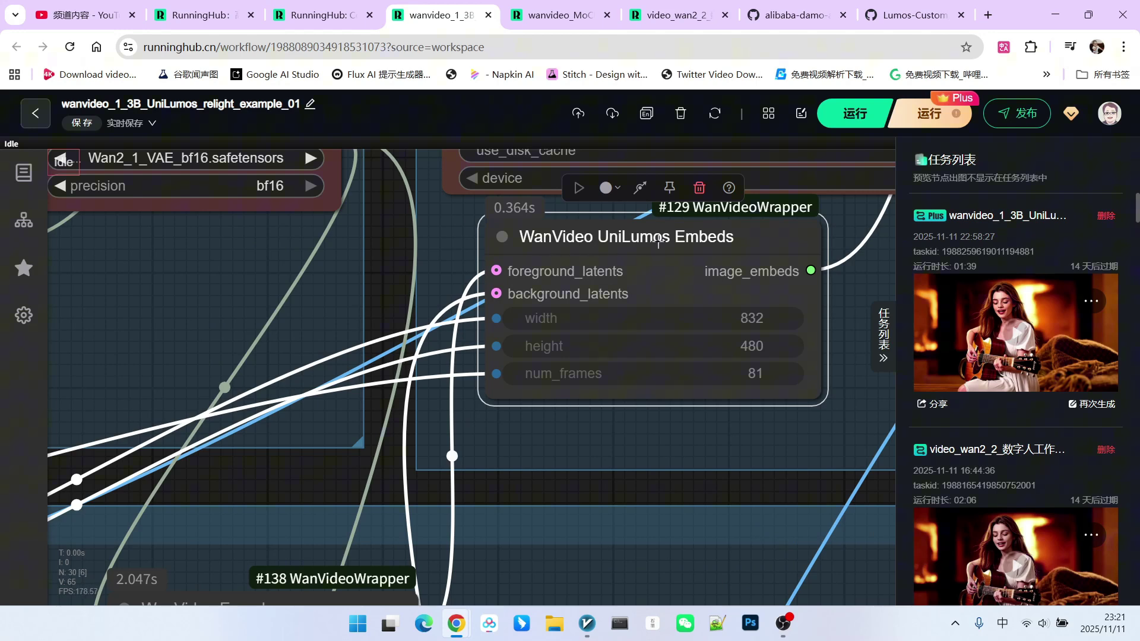
{"action": "left_click_drag", "start_coordinate": [747, 237], "coordinate": [714, 244]}
{"action": "scroll", "coordinate": [804, 271], "scroll_direction": "down", "scroll_amount": 2}
{"action": "left_click_drag", "start_coordinate": [804, 271], "coordinate": [596, 368]}
{"action": "scroll", "coordinate": [596, 369], "scroll_direction": "up", "scroll_amount": 2}
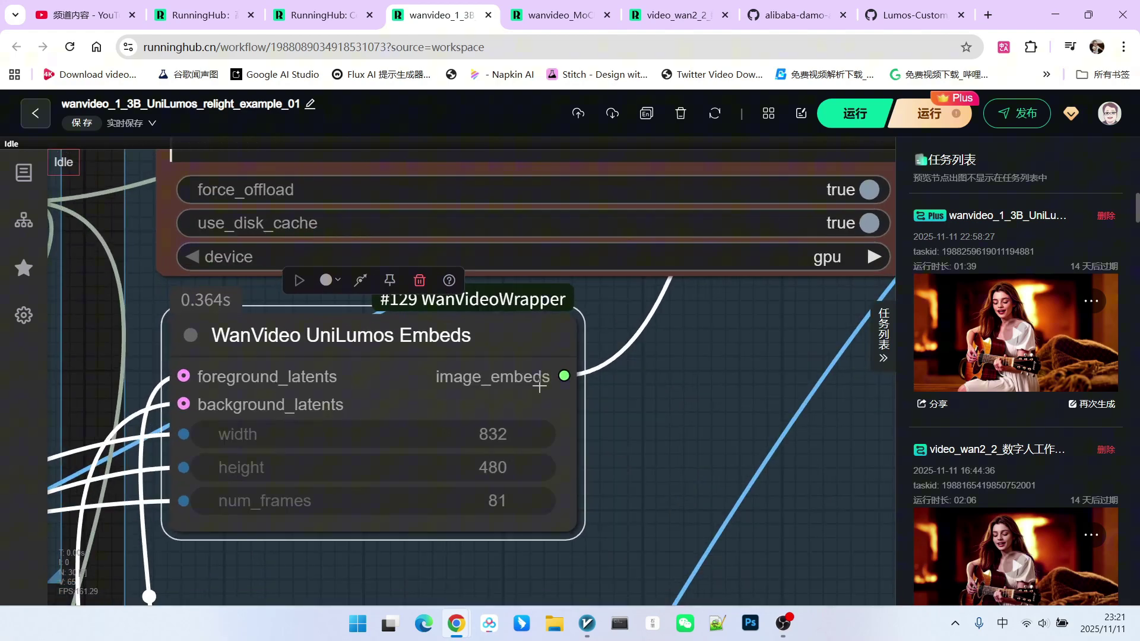
Step: Follow the image_embeds link to the WanVideo Sampler node and review its steps, cfg, shift and scheduler settings
{"action": "scroll", "coordinate": [667, 362], "scroll_direction": "down", "scroll_amount": 3}
{"action": "left_click_drag", "start_coordinate": [690, 359], "coordinate": [484, 442]}
{"action": "scroll", "coordinate": [536, 408], "scroll_direction": "down", "scroll_amount": 3}
{"action": "scroll", "coordinate": [623, 248], "scroll_direction": "up", "scroll_amount": 3}
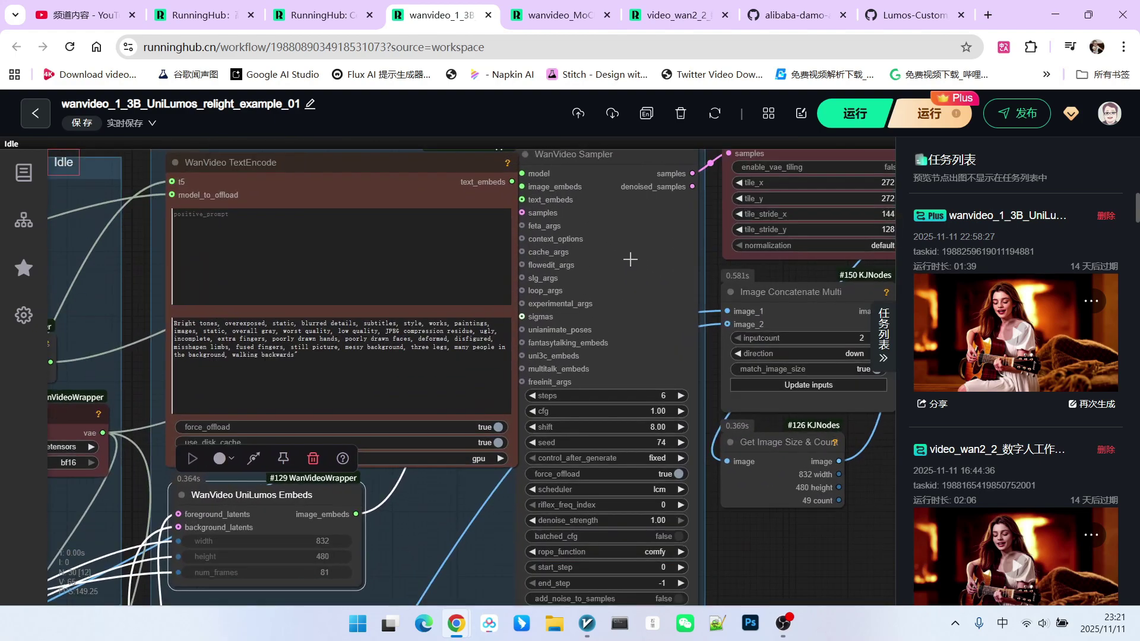
{"action": "left_click_drag", "start_coordinate": [623, 247], "coordinate": [635, 246]}
{"action": "left_click_drag", "start_coordinate": [780, 538], "coordinate": [774, 490]}
{"action": "scroll", "coordinate": [774, 491], "scroll_direction": "up", "scroll_amount": 2}
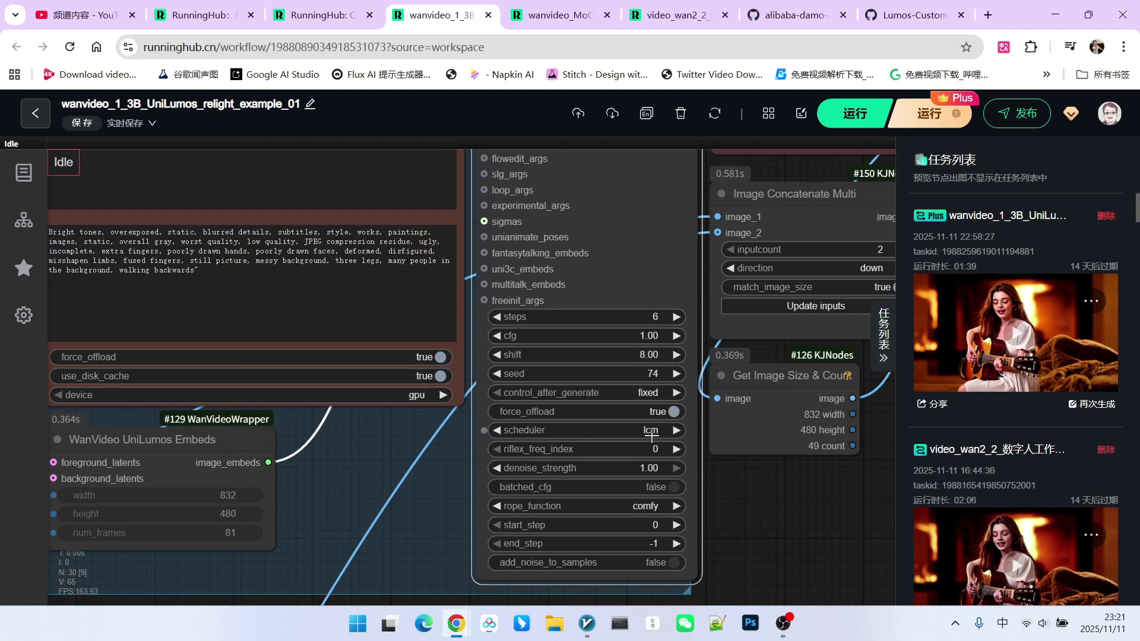
Step: Compare the relit result video with the original footage and the noise-masked background in the combined preview
{"action": "scroll", "coordinate": [607, 417], "scroll_direction": "down", "scroll_amount": 7}
{"action": "left_click_drag", "start_coordinate": [754, 461], "coordinate": [5, 303]}
{"action": "scroll", "coordinate": [187, 371], "scroll_direction": "down", "scroll_amount": 2}
{"action": "scroll", "coordinate": [842, 405], "scroll_direction": "up", "scroll_amount": 1}
{"action": "scroll", "coordinate": [475, 336], "scroll_direction": "up", "scroll_amount": 5}
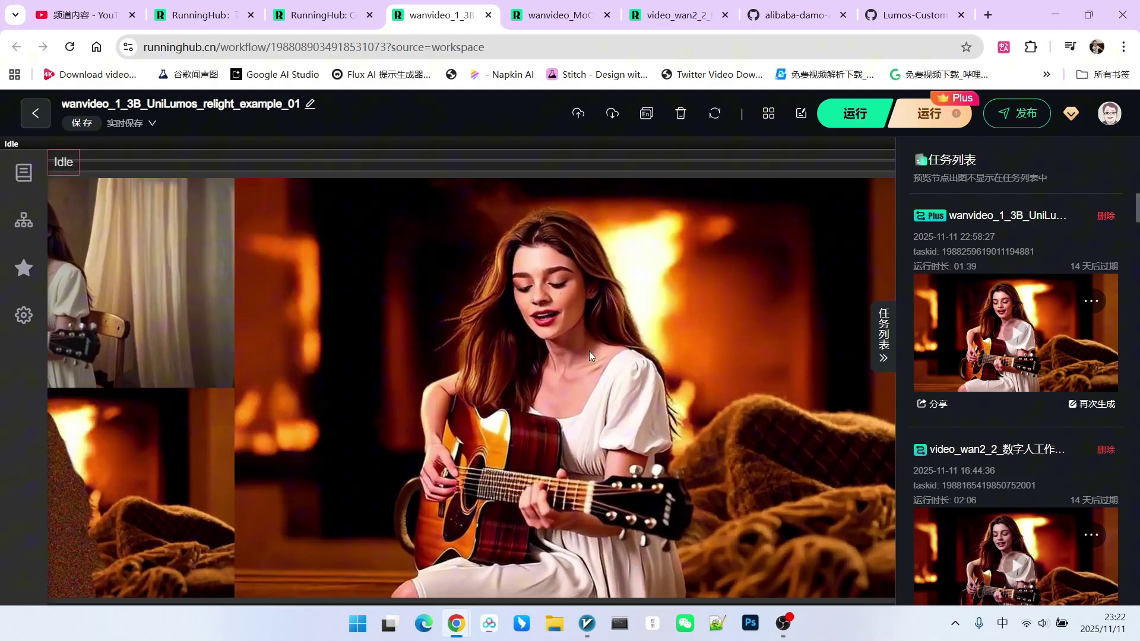
{"action": "scroll", "coordinate": [647, 314], "scroll_direction": "down", "scroll_amount": 1}
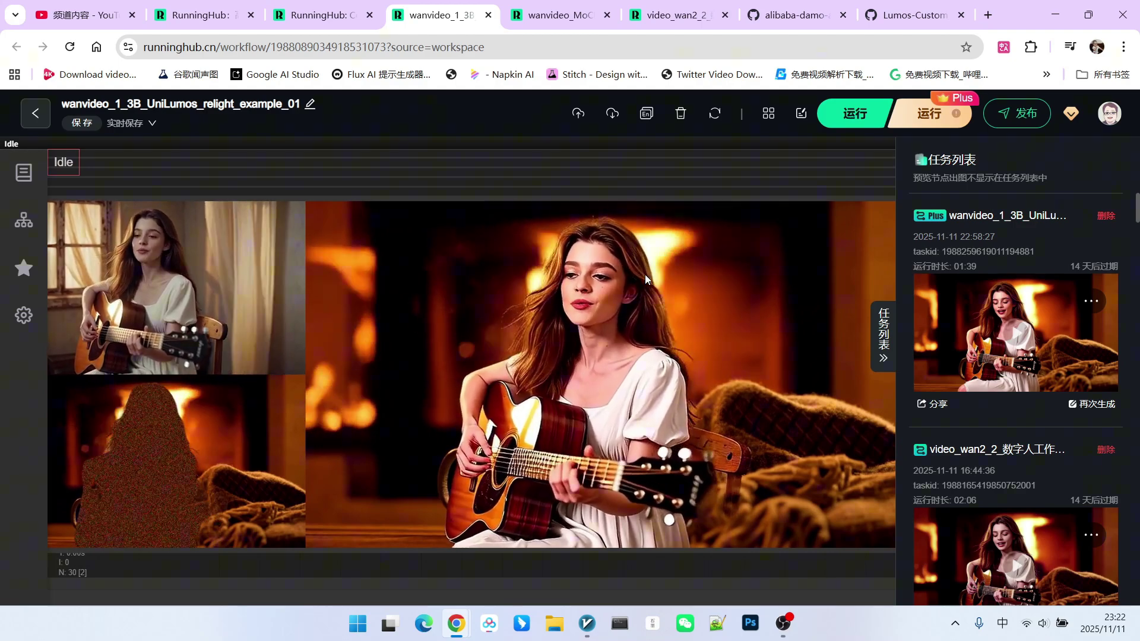
{"action": "scroll", "coordinate": [675, 302], "scroll_direction": "down", "scroll_amount": 1}
{"action": "scroll", "coordinate": [662, 326], "scroll_direction": "up", "scroll_amount": 2}
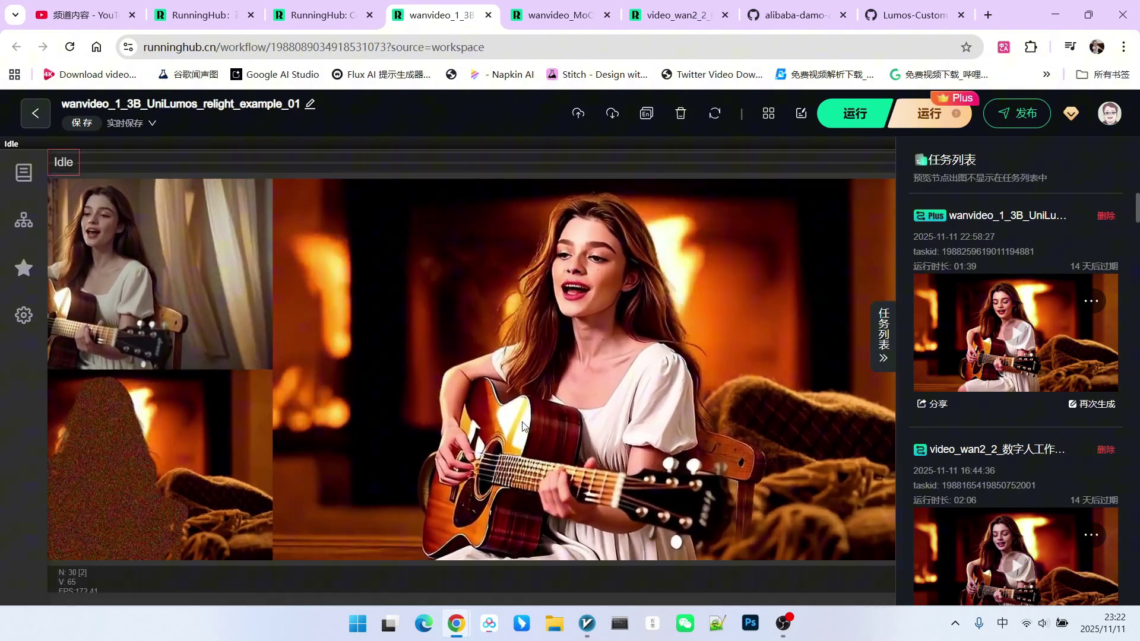
{"action": "scroll", "coordinate": [476, 413], "scroll_direction": "down", "scroll_amount": 1}
{"action": "scroll", "coordinate": [532, 386], "scroll_direction": "down", "scroll_amount": 3}
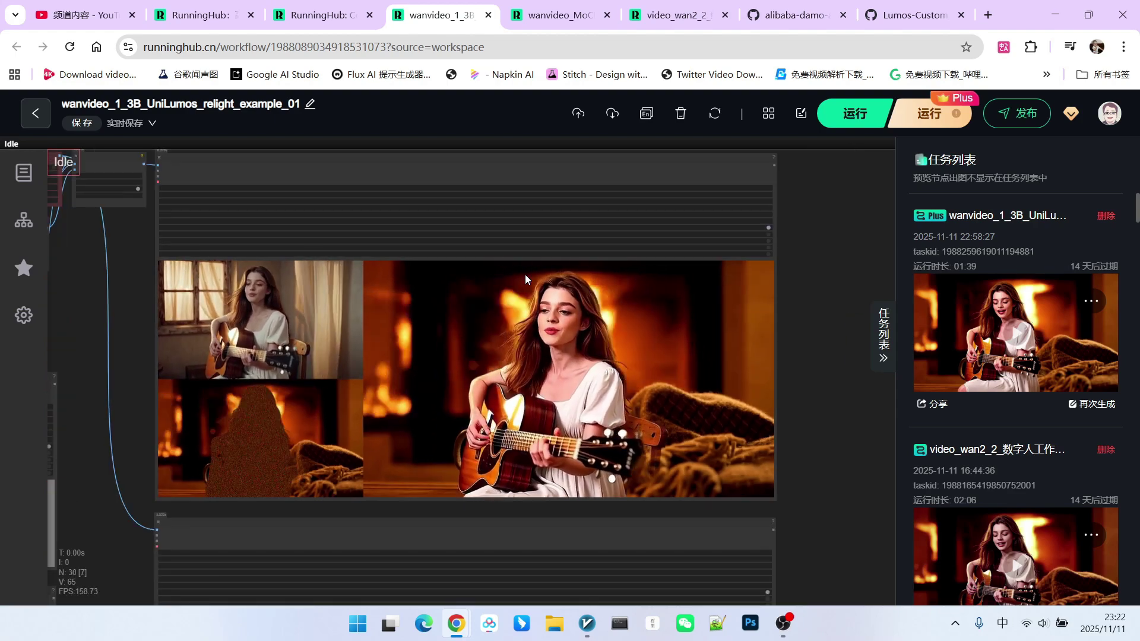
{"action": "scroll", "coordinate": [469, 317], "scroll_direction": "up", "scroll_amount": 3}
Step: View the standalone relit output video and look over the whole UniLumos workflow layout
{"action": "scroll", "coordinate": [468, 316], "scroll_direction": "down", "scroll_amount": 8}
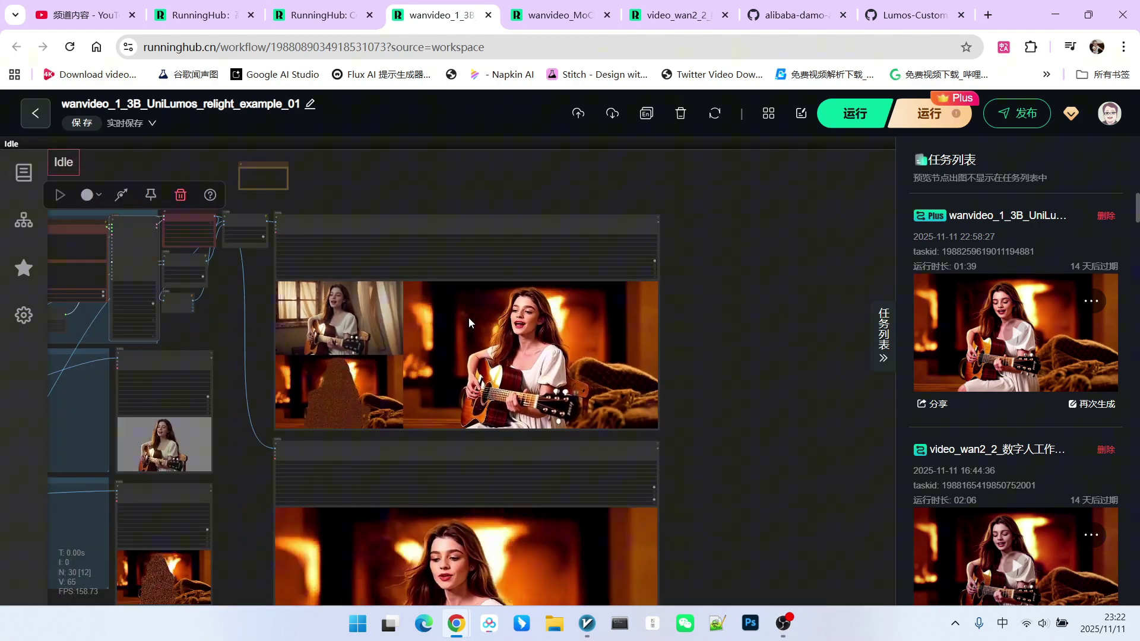
{"action": "left_click_drag", "start_coordinate": [708, 596], "coordinate": [809, 354]}
{"action": "scroll", "coordinate": [810, 354], "scroll_direction": "up", "scroll_amount": 2}
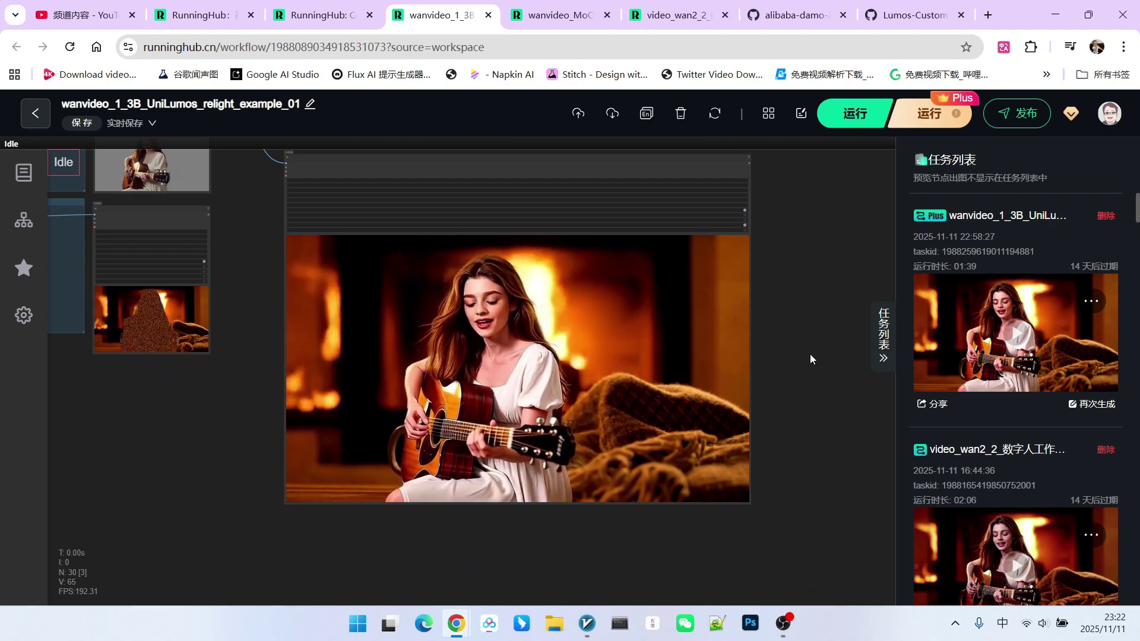
{"action": "scroll", "coordinate": [831, 483], "scroll_direction": "down", "scroll_amount": 4}
{"action": "left_click_drag", "start_coordinate": [326, 479], "coordinate": [437, 526]}
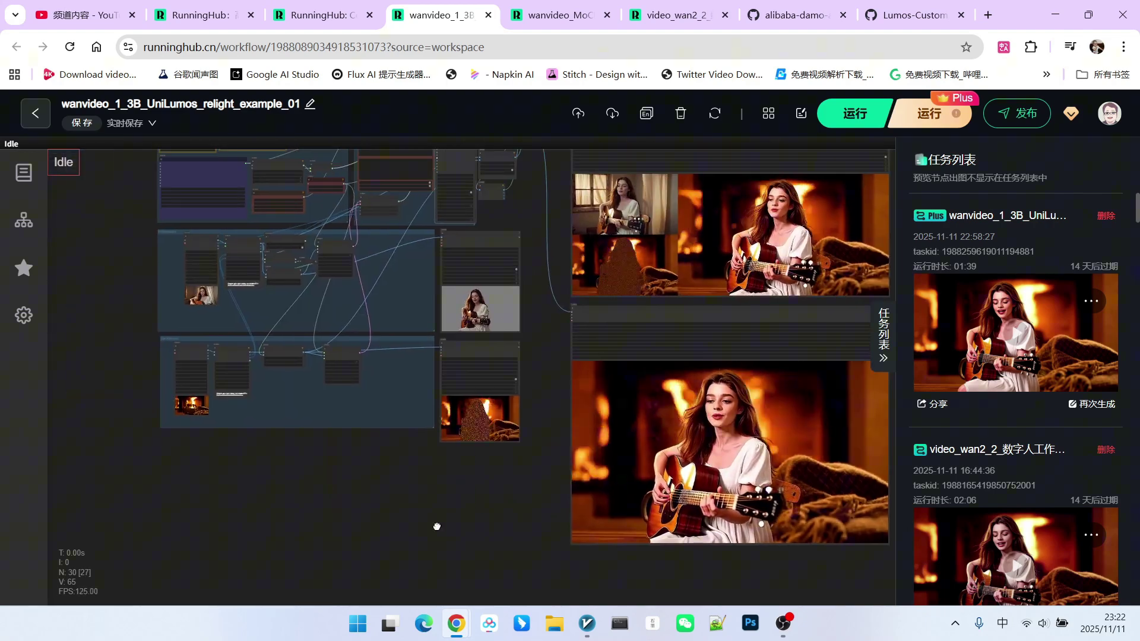
{"action": "left_click_drag", "start_coordinate": [466, 477], "coordinate": [409, 500]}
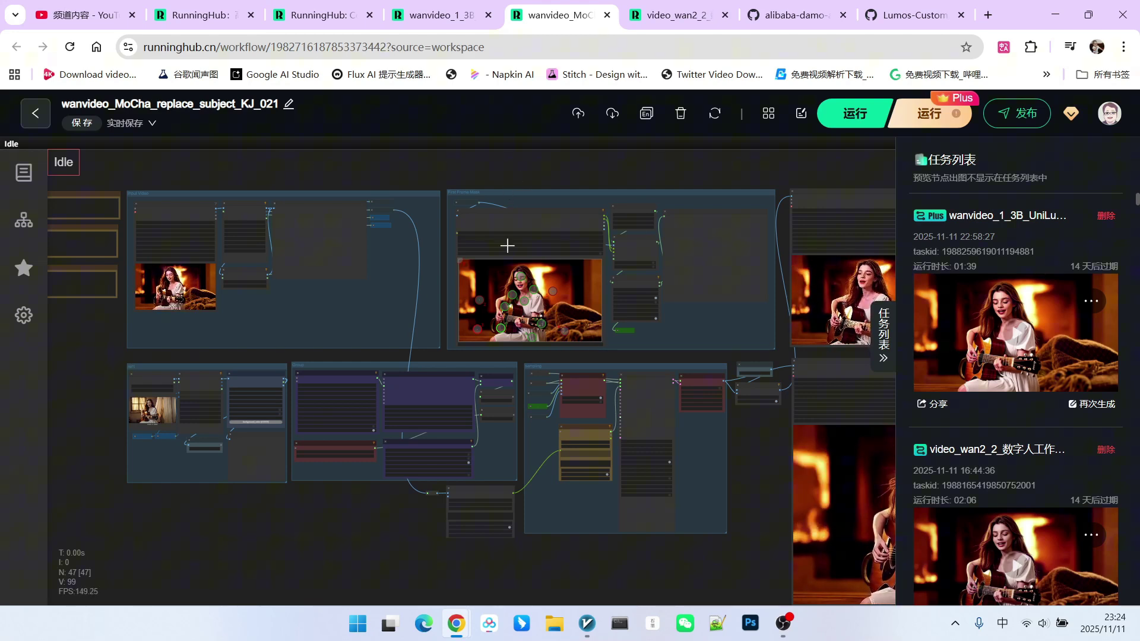
Step: Look over the full wanvideo_MoCha_replace_subject_KJ_021 workflow and zoom in on its output previews
{"action": "scroll", "coordinate": [605, 177], "scroll_direction": "down", "scroll_amount": 3}
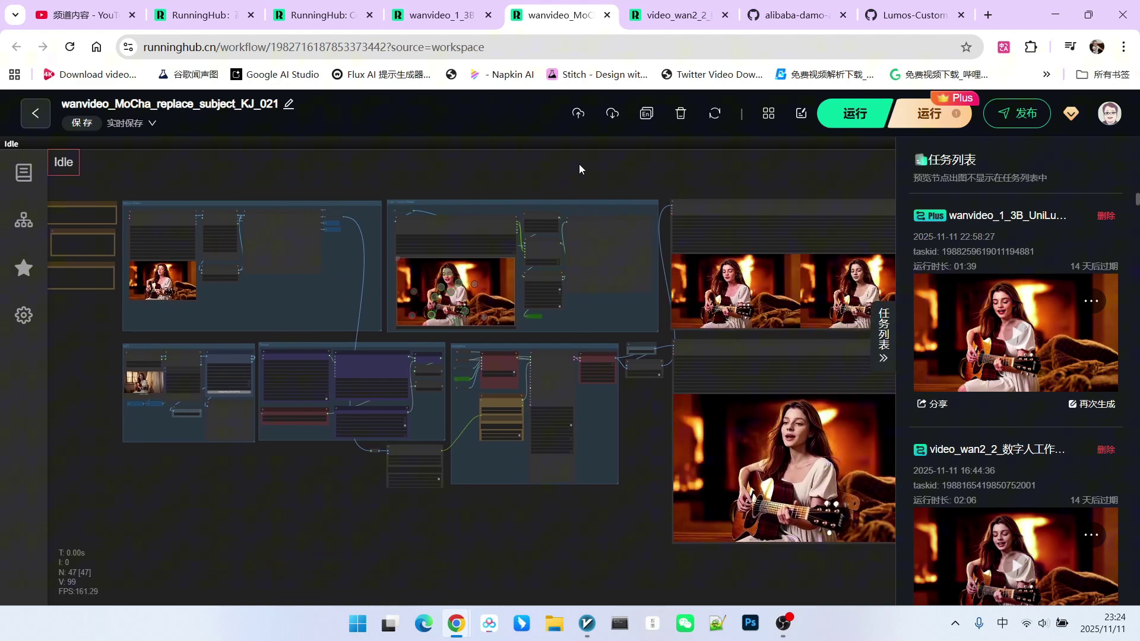
{"action": "scroll", "coordinate": [532, 168], "scroll_direction": "down", "scroll_amount": 2}
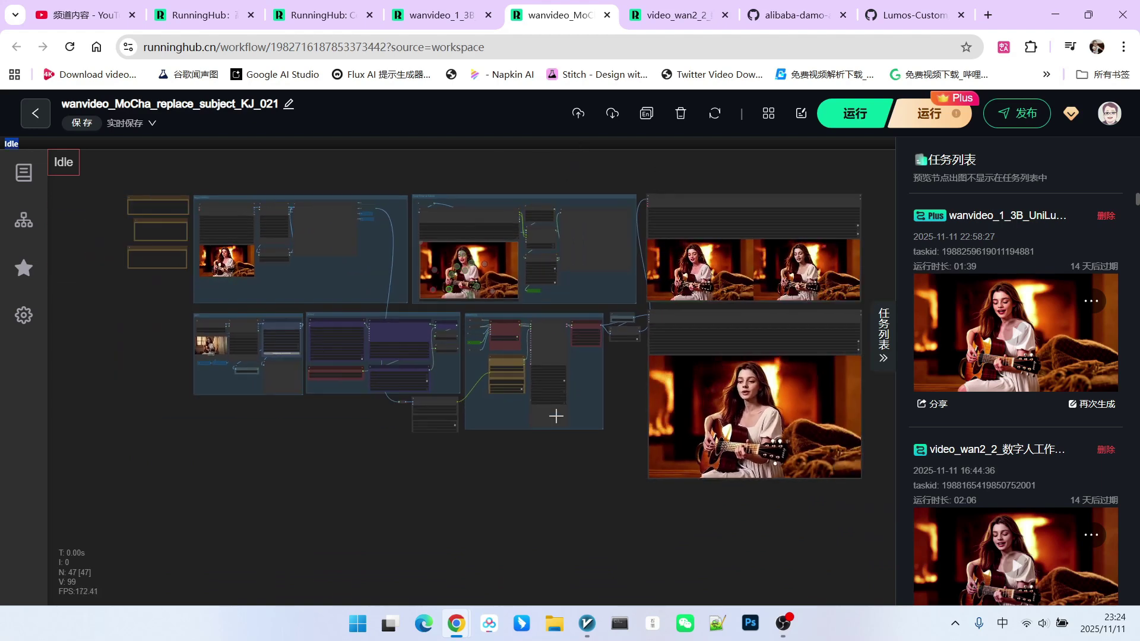
{"action": "left_click_drag", "start_coordinate": [866, 375], "coordinate": [777, 312]}
{"action": "scroll", "coordinate": [789, 302], "scroll_direction": "up", "scroll_amount": 6}
{"action": "scroll", "coordinate": [800, 301], "scroll_direction": "up", "scroll_amount": 1}
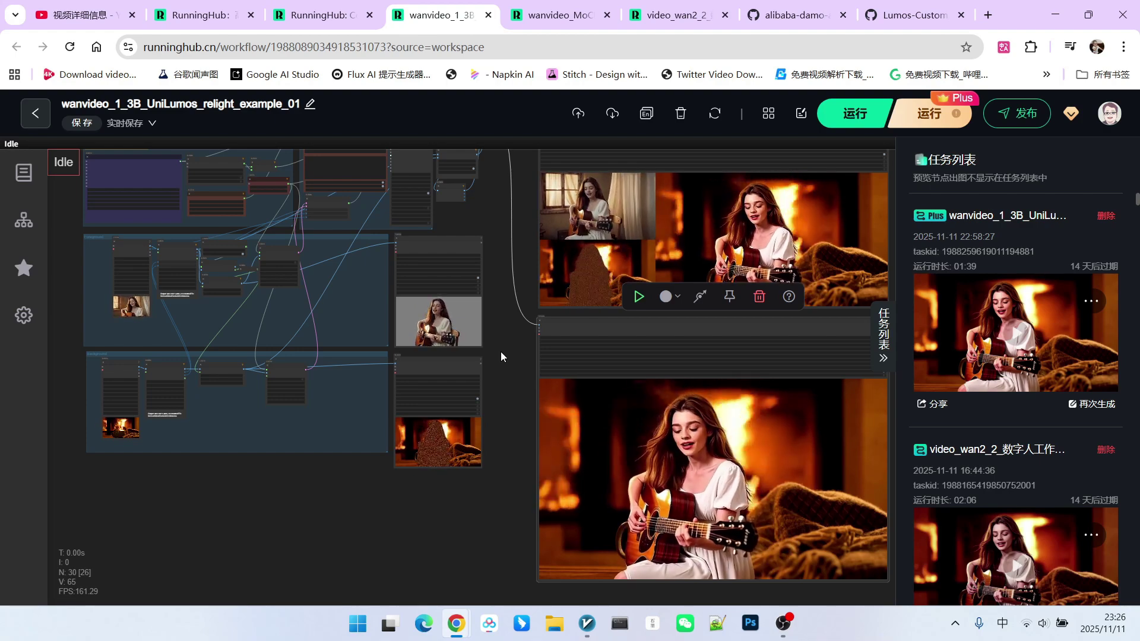
Step: Switch to the wanvideo_MoCha_replace_subject_KJ_021 workflow and examine its input video and the ref1 group's reference image
{"action": "key", "text": "ctrl+Tab"}
{"action": "scroll", "coordinate": [477, 321], "scroll_direction": "up", "scroll_amount": 10}
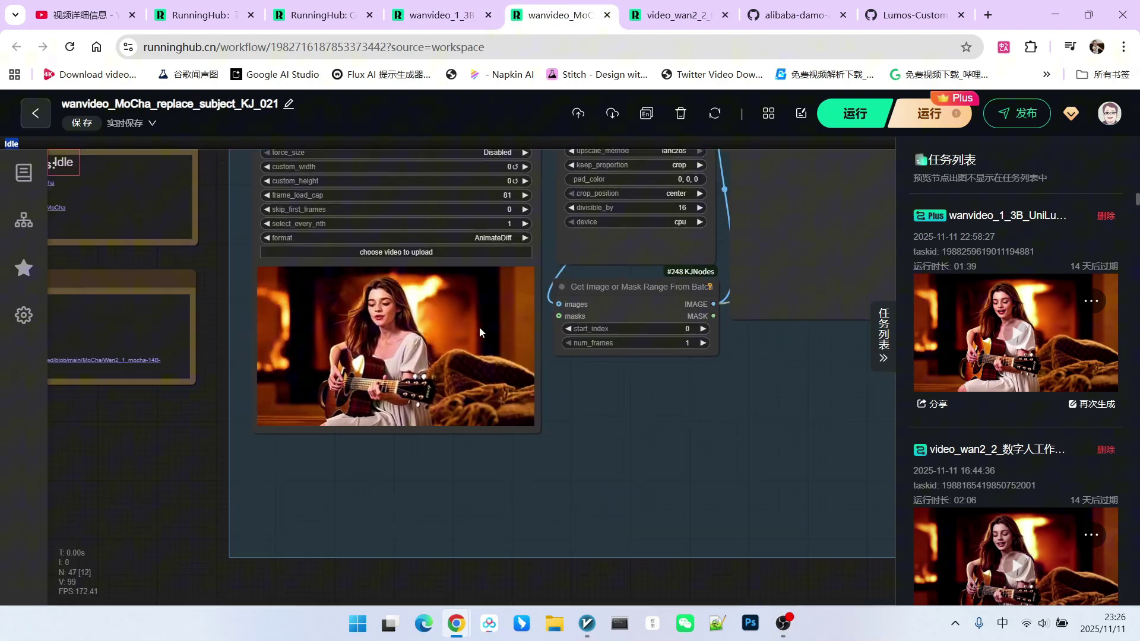
{"action": "scroll", "coordinate": [311, 308], "scroll_direction": "up", "scroll_amount": 2}
{"action": "scroll", "coordinate": [375, 315], "scroll_direction": "up", "scroll_amount": 4}
{"action": "scroll", "coordinate": [375, 316], "scroll_direction": "down", "scroll_amount": 10}
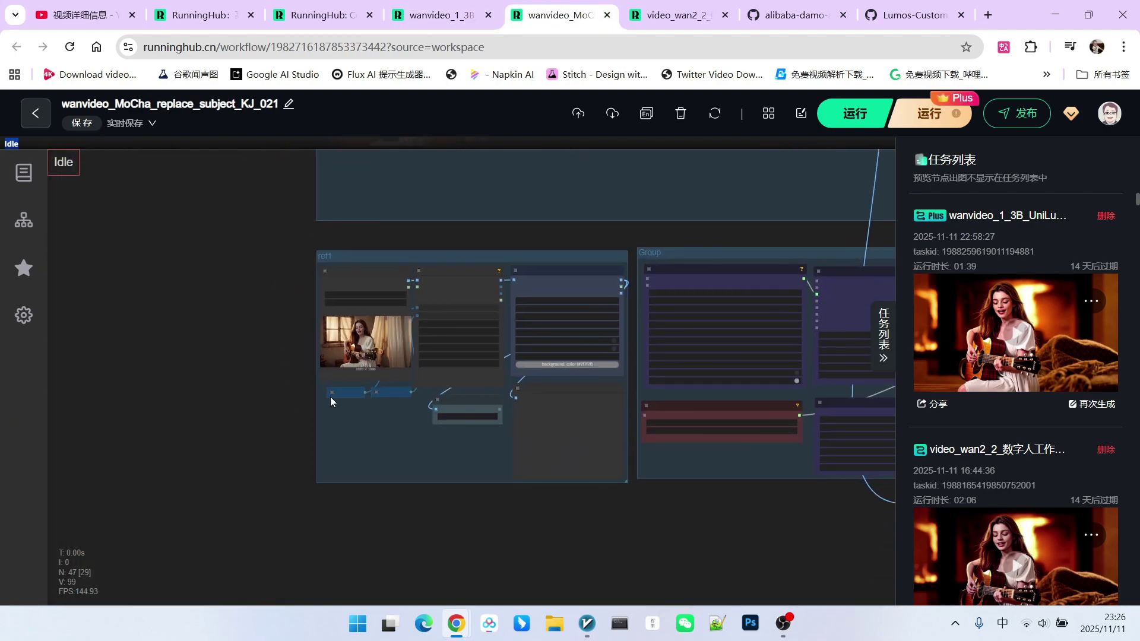
{"action": "scroll", "coordinate": [294, 423], "scroll_direction": "up", "scroll_amount": 10}
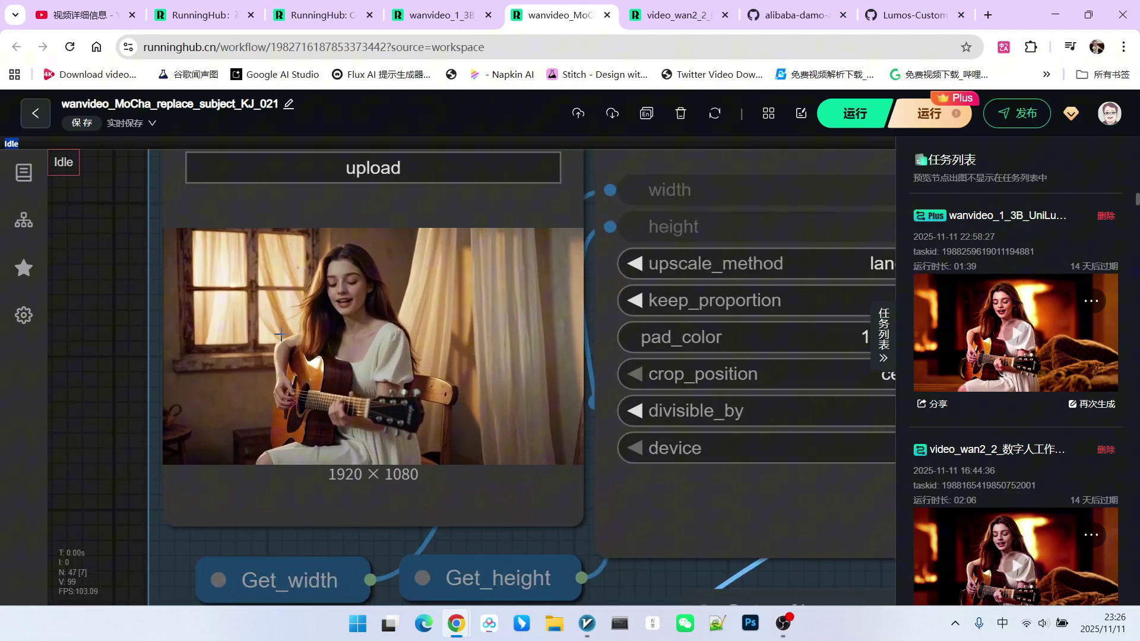
{"action": "scroll", "coordinate": [349, 324], "scroll_direction": "down", "scroll_amount": 2}
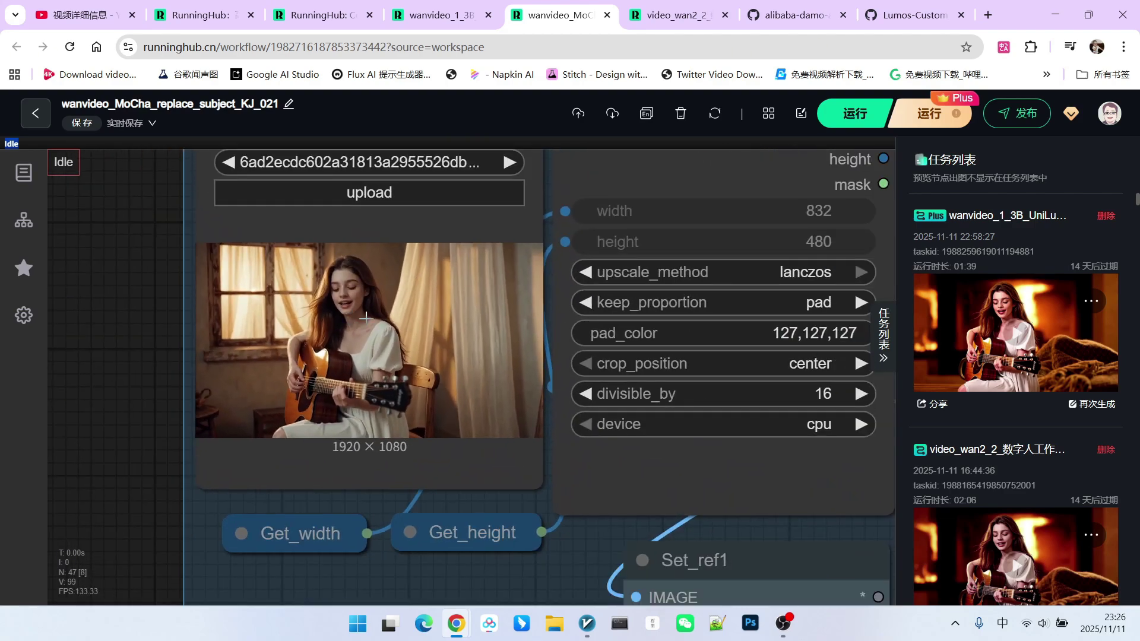
{"action": "scroll", "coordinate": [365, 318], "scroll_direction": "down", "scroll_amount": 10}
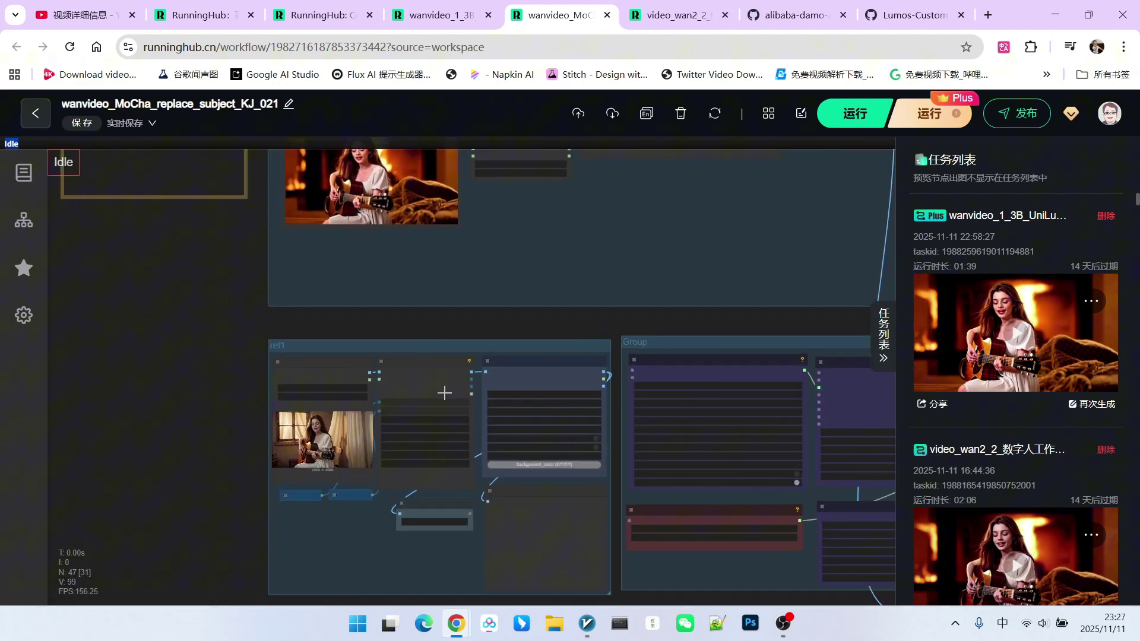
Step: Review the Input Video group's Load Reference Video settings and the point-marked frame in the first frame group
{"action": "left_click_drag", "start_coordinate": [657, 245], "coordinate": [575, 473]}
{"action": "scroll", "coordinate": [575, 473], "scroll_direction": "up", "scroll_amount": 3}
{"action": "left_click_drag", "start_coordinate": [552, 377], "coordinate": [635, 459]}
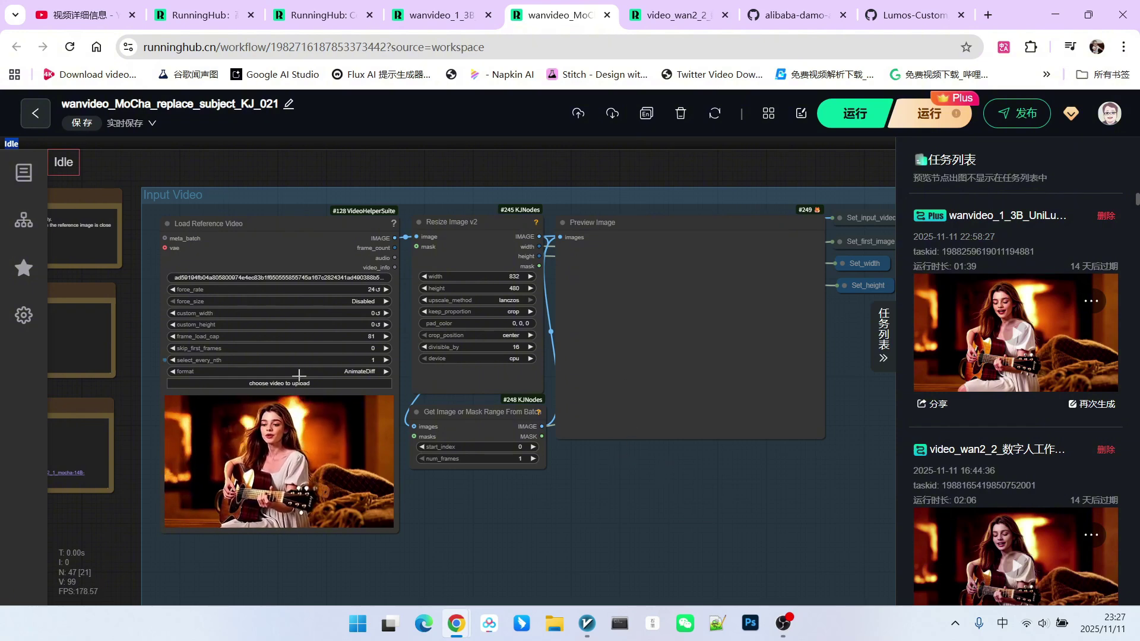
{"action": "scroll", "coordinate": [250, 423], "scroll_direction": "down", "scroll_amount": 5}
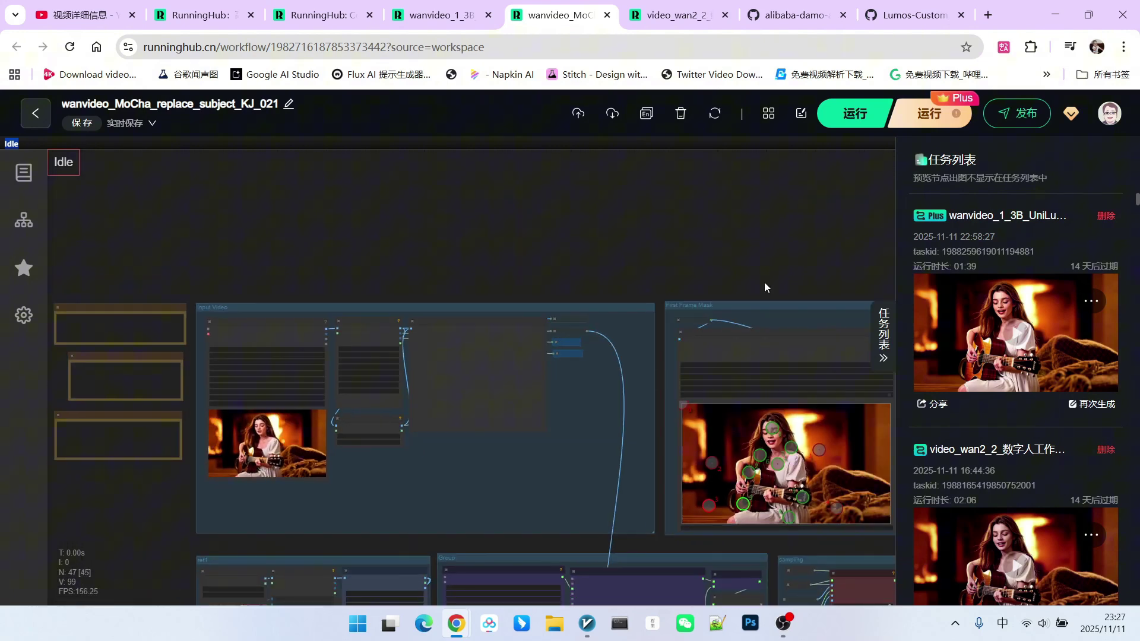
{"action": "left_click_drag", "start_coordinate": [767, 282], "coordinate": [409, 201]}
{"action": "scroll", "coordinate": [532, 397], "scroll_direction": "up", "scroll_amount": 5}
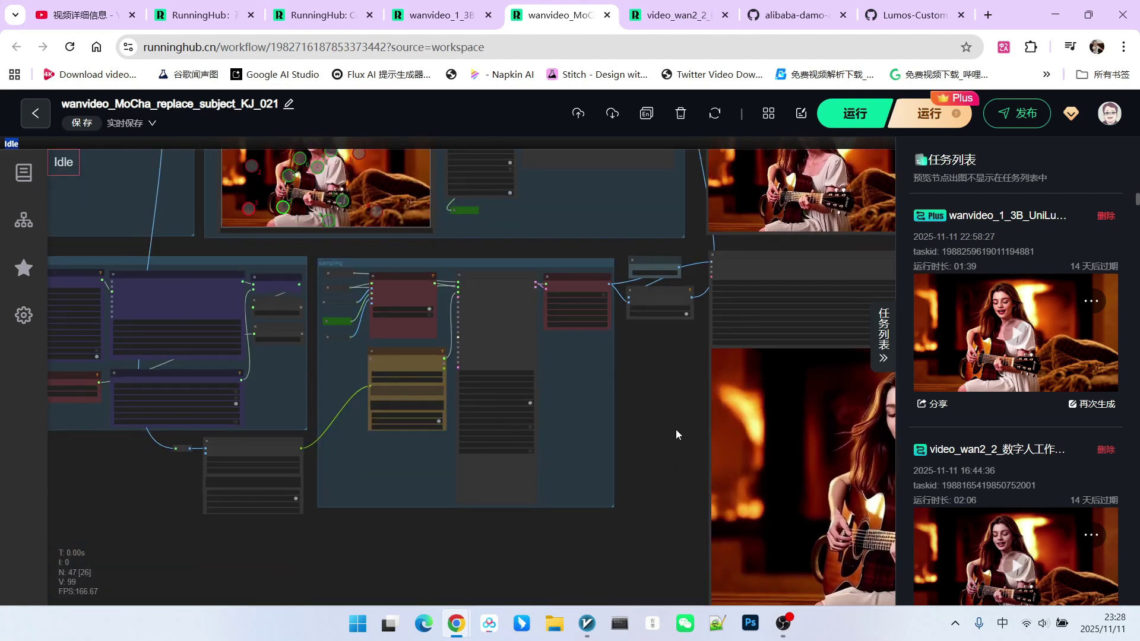
Step: Inspect the MoCha output video up close, checking the woman's face, hair and lighting
{"action": "left_click_drag", "start_coordinate": [668, 429], "coordinate": [229, 345]}
{"action": "scroll", "coordinate": [392, 438], "scroll_direction": "up", "scroll_amount": 4}
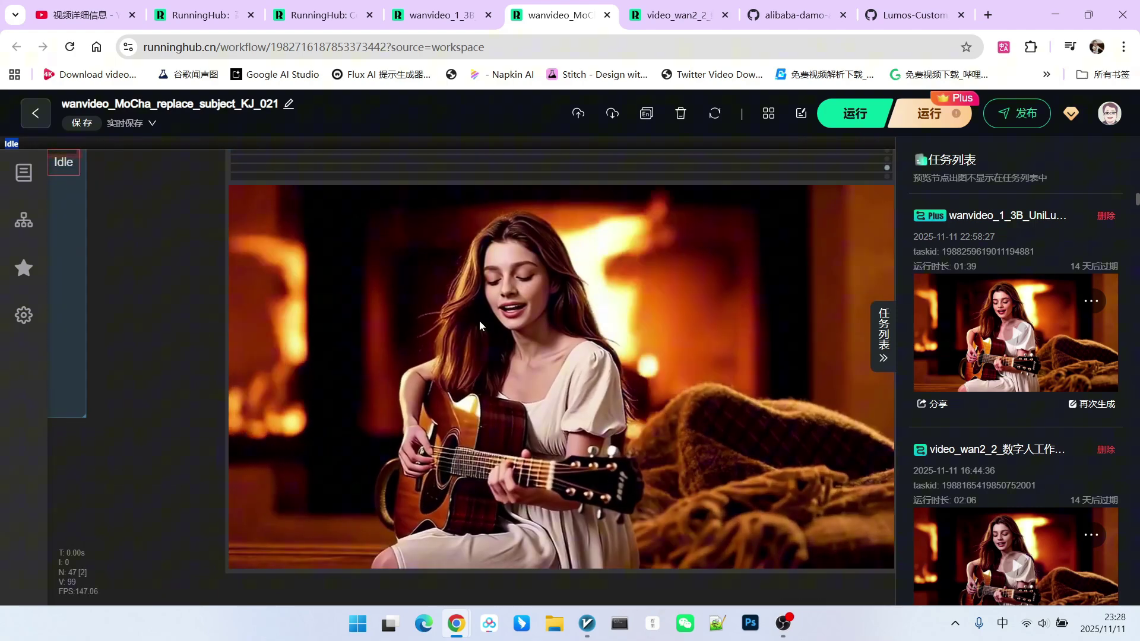
{"action": "scroll", "coordinate": [515, 373], "scroll_direction": "down", "scroll_amount": 7}
{"action": "scroll", "coordinate": [515, 379], "scroll_direction": "up", "scroll_amount": 8}
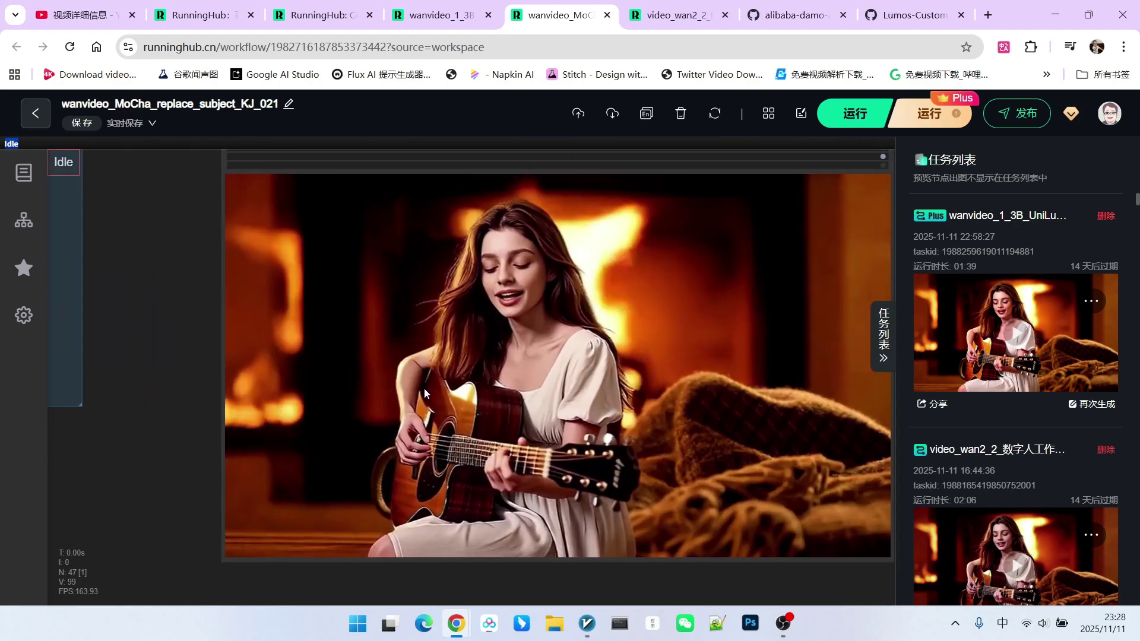
{"action": "scroll", "coordinate": [410, 414], "scroll_direction": "up", "scroll_amount": 5}
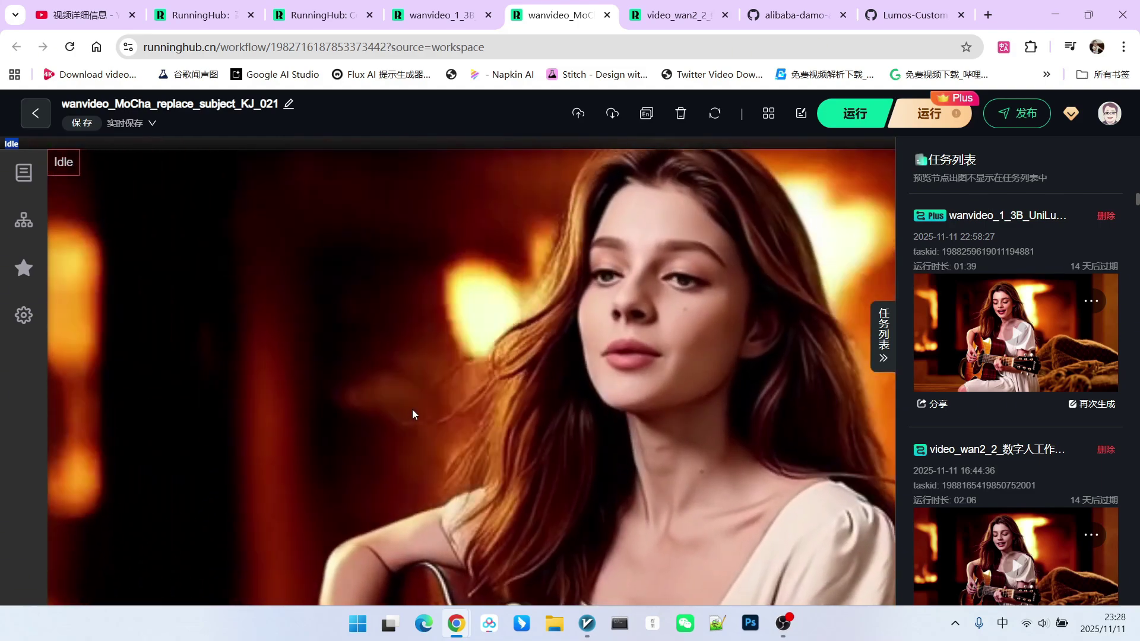
{"action": "scroll", "coordinate": [514, 393], "scroll_direction": "down", "scroll_amount": 4}
{"action": "scroll", "coordinate": [542, 382], "scroll_direction": "down", "scroll_amount": 5}
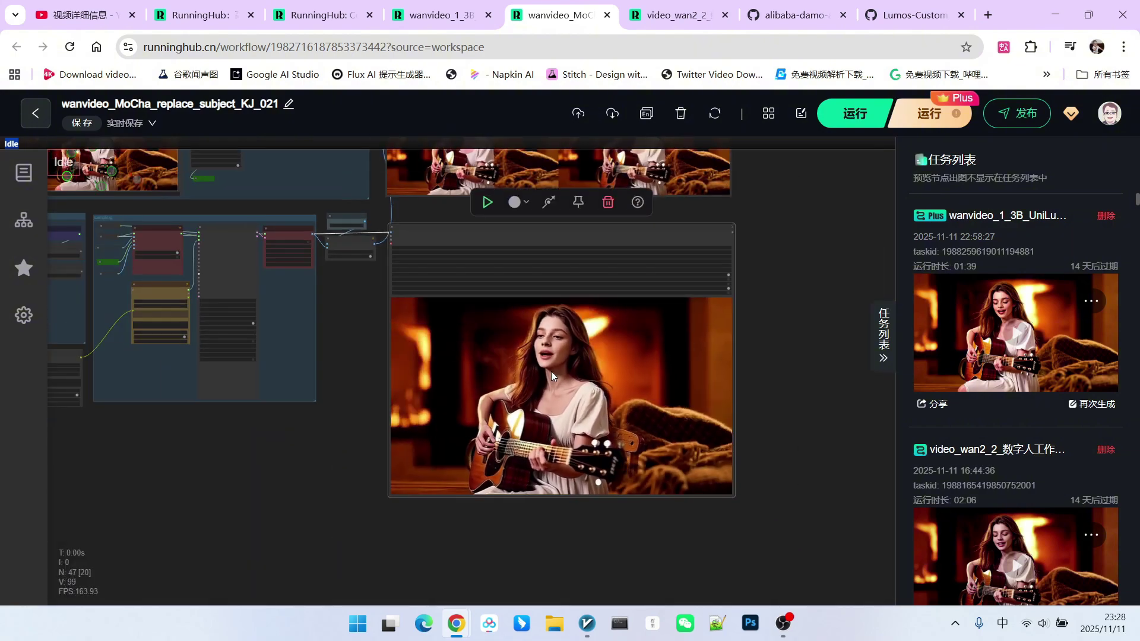
{"action": "scroll", "coordinate": [490, 397], "scroll_direction": "up", "scroll_amount": 8}
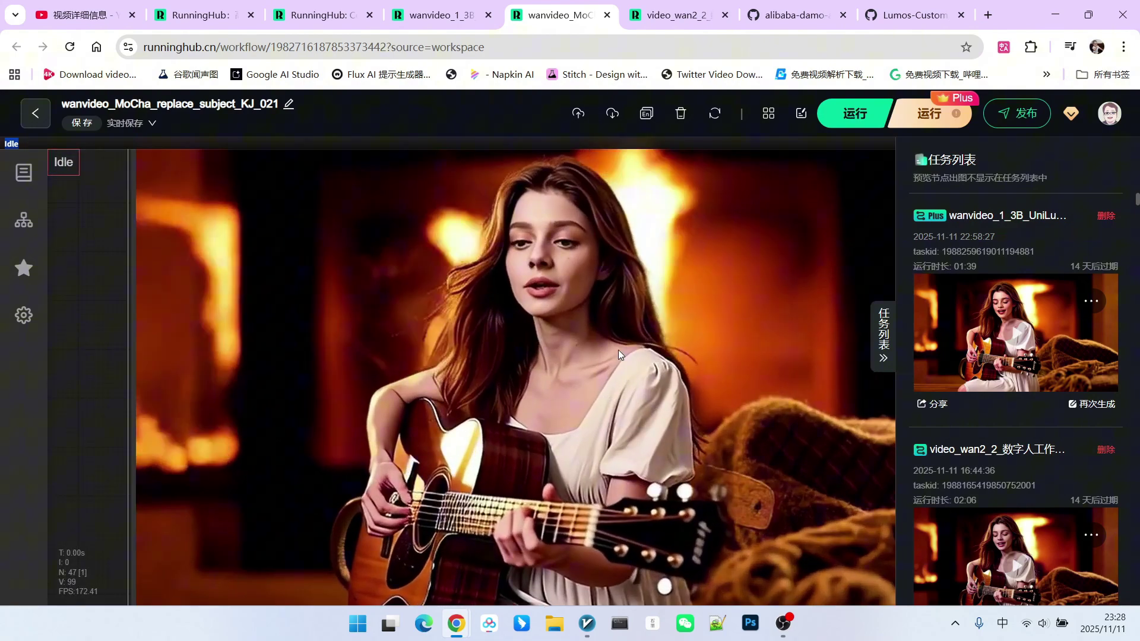
{"action": "scroll", "coordinate": [555, 389], "scroll_direction": "down", "scroll_amount": 5}
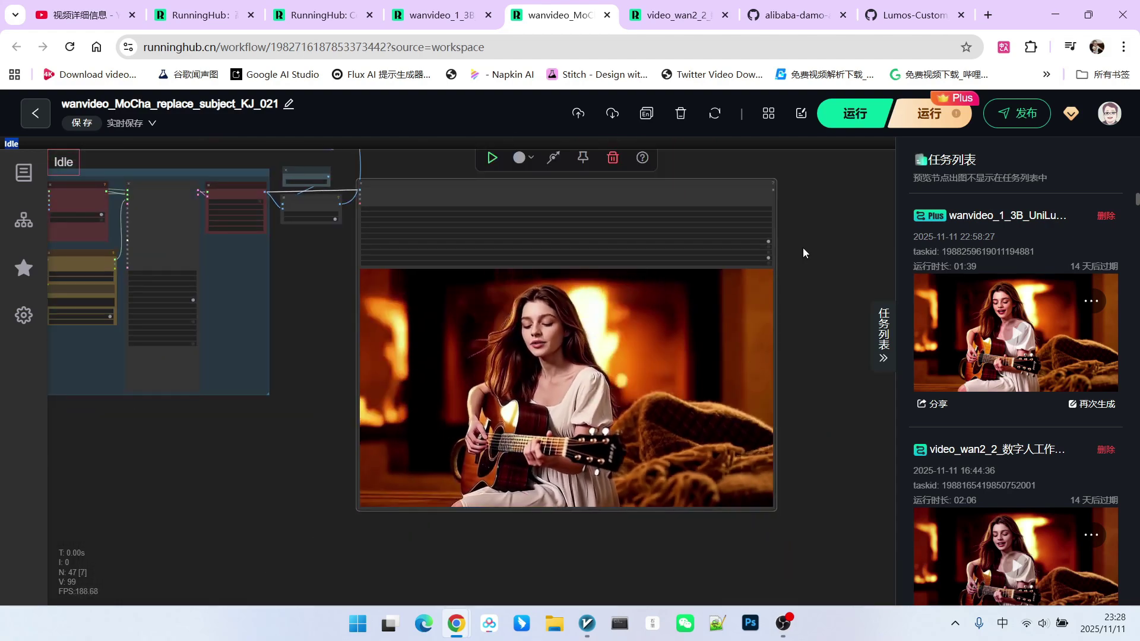
Step: Compare the input video and the MoCha result in the side-by-side Video Combine preview
{"action": "scroll", "coordinate": [404, 309], "scroll_direction": "up", "scroll_amount": 5}
{"action": "scroll", "coordinate": [332, 320], "scroll_direction": "down", "scroll_amount": 3}
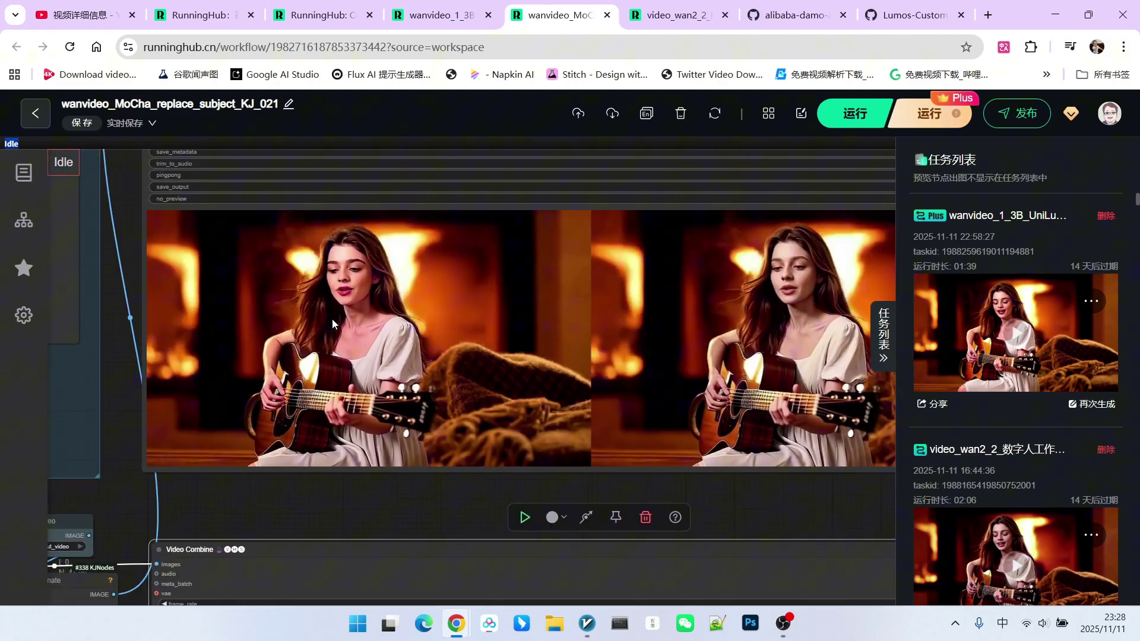
{"action": "scroll", "coordinate": [694, 416], "scroll_direction": "up", "scroll_amount": 5}
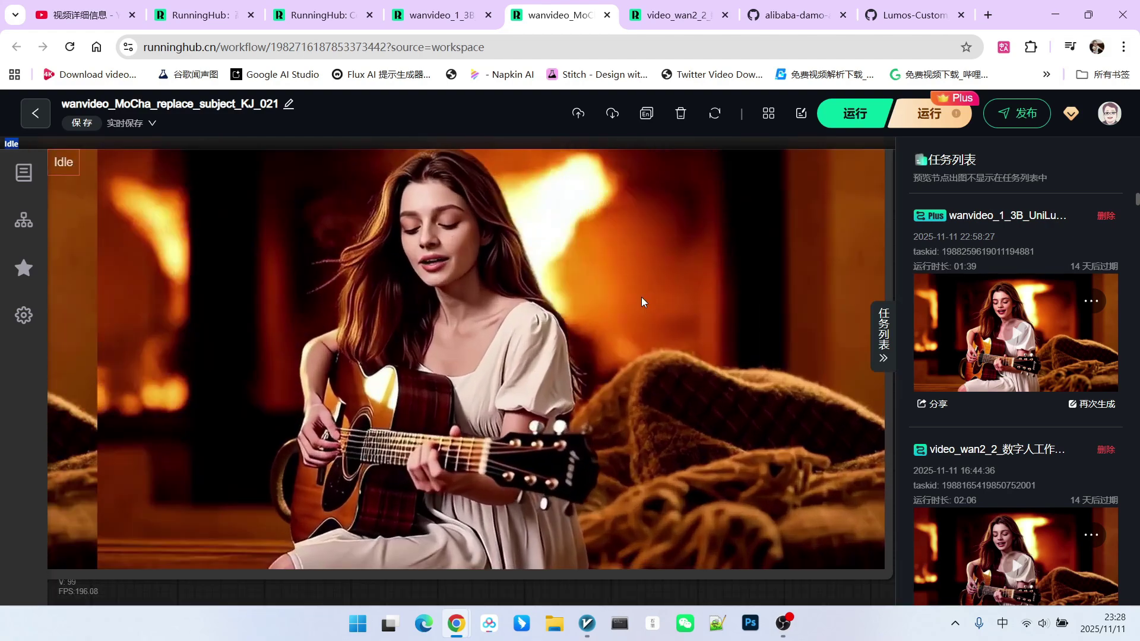
{"action": "scroll", "coordinate": [499, 302], "scroll_direction": "down", "scroll_amount": 4}
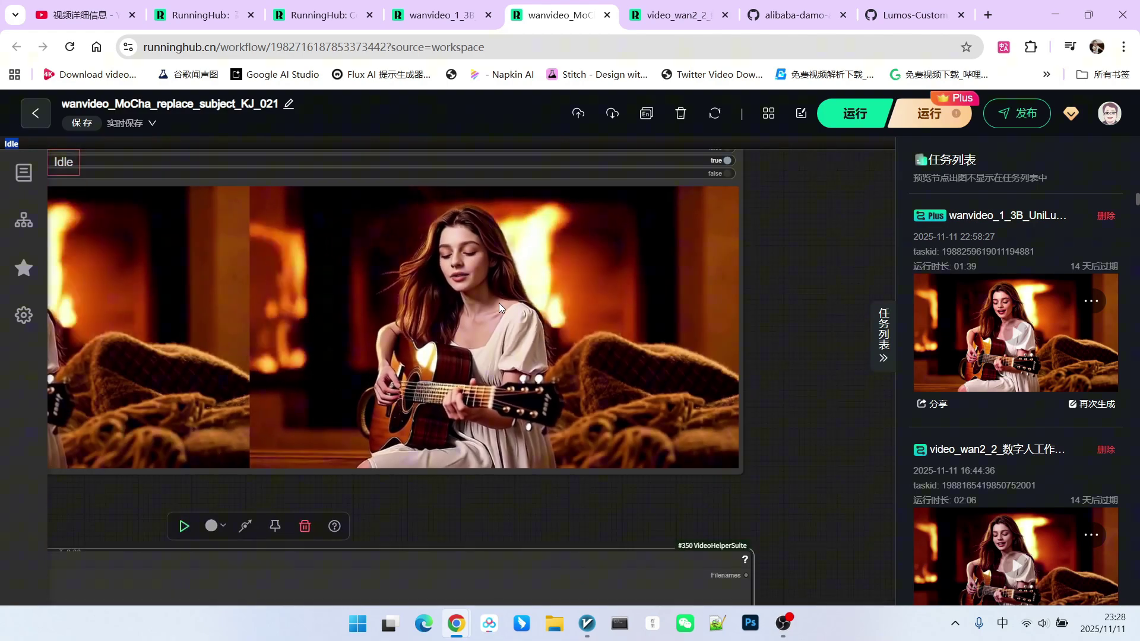
Step: Inspect the standalone MoCha result video in the output node below the side-by-side comparison
{"action": "left_click_drag", "start_coordinate": [486, 451], "coordinate": [636, 208]}
{"action": "scroll", "coordinate": [635, 216], "scroll_direction": "down", "scroll_amount": 5}
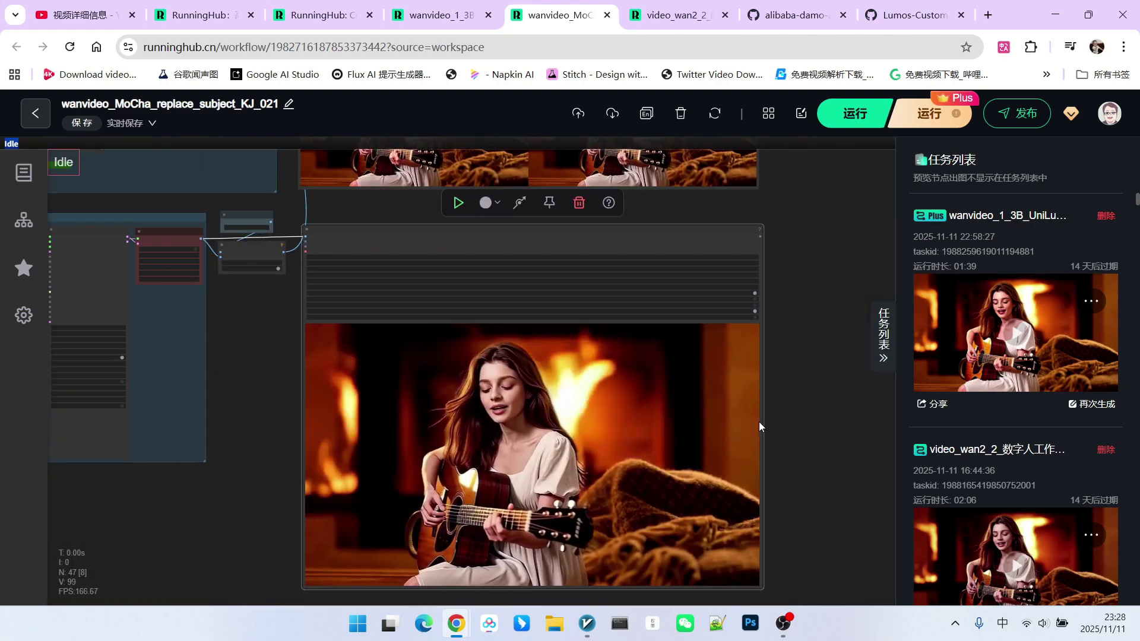
{"action": "left_click_drag", "start_coordinate": [796, 416], "coordinate": [815, 329]}
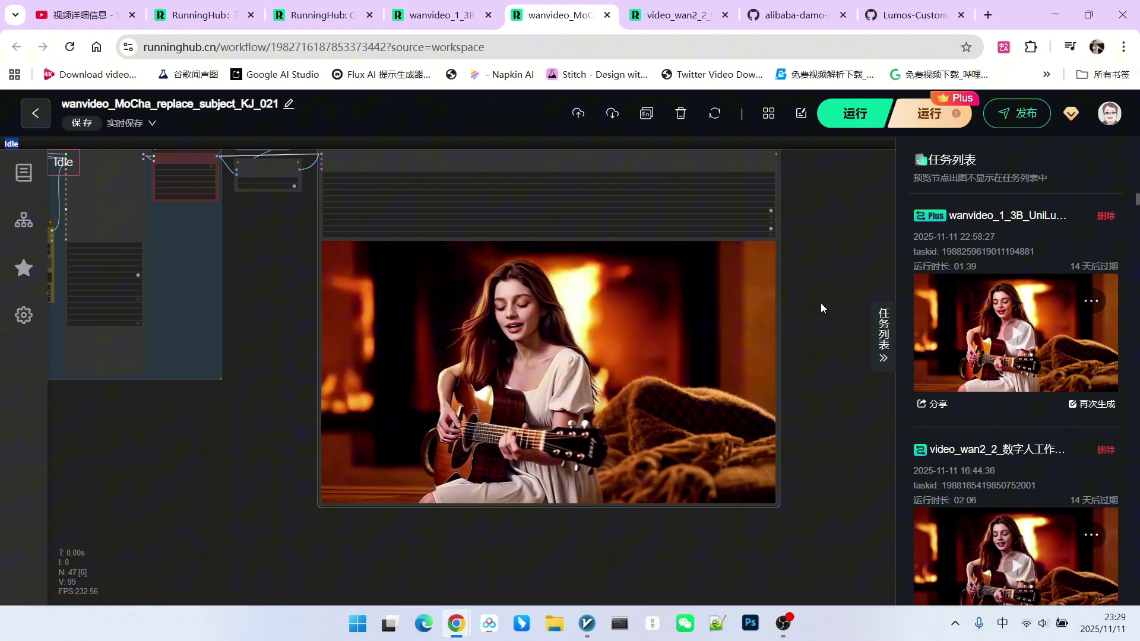
Step: Switch to the video_wan2_2_数字人工作流2-循环放大 workflow and examine the input video settings in its first group
{"action": "key", "text": "ctrl+Tab"}
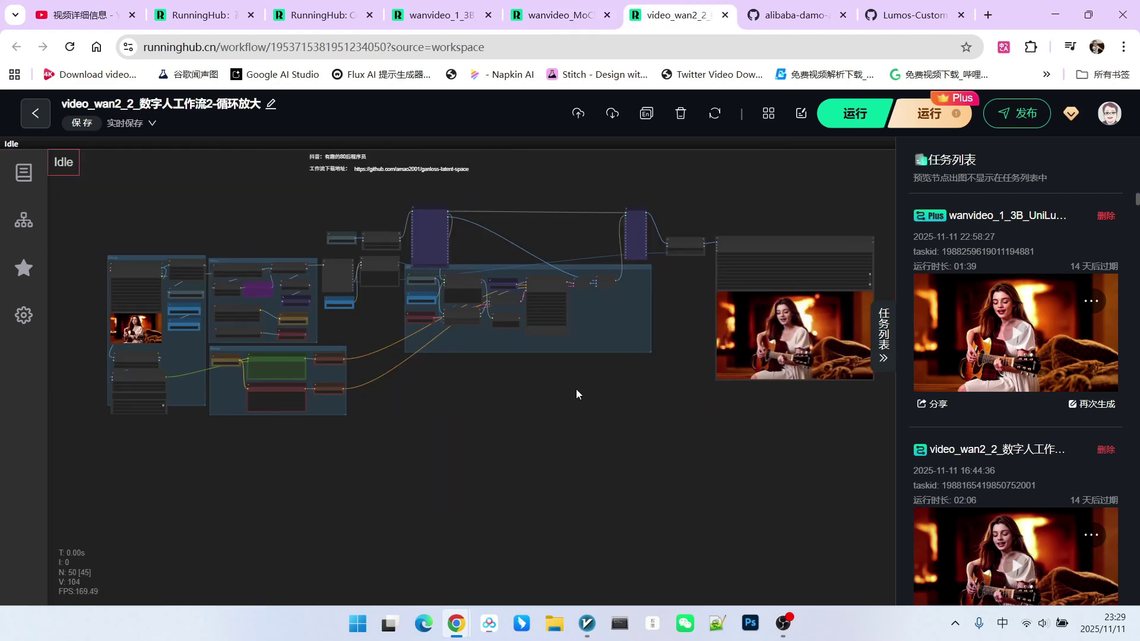
{"action": "scroll", "coordinate": [567, 393], "scroll_direction": "up", "scroll_amount": 3}
{"action": "scroll", "coordinate": [563, 386], "scroll_direction": "up", "scroll_amount": 3}
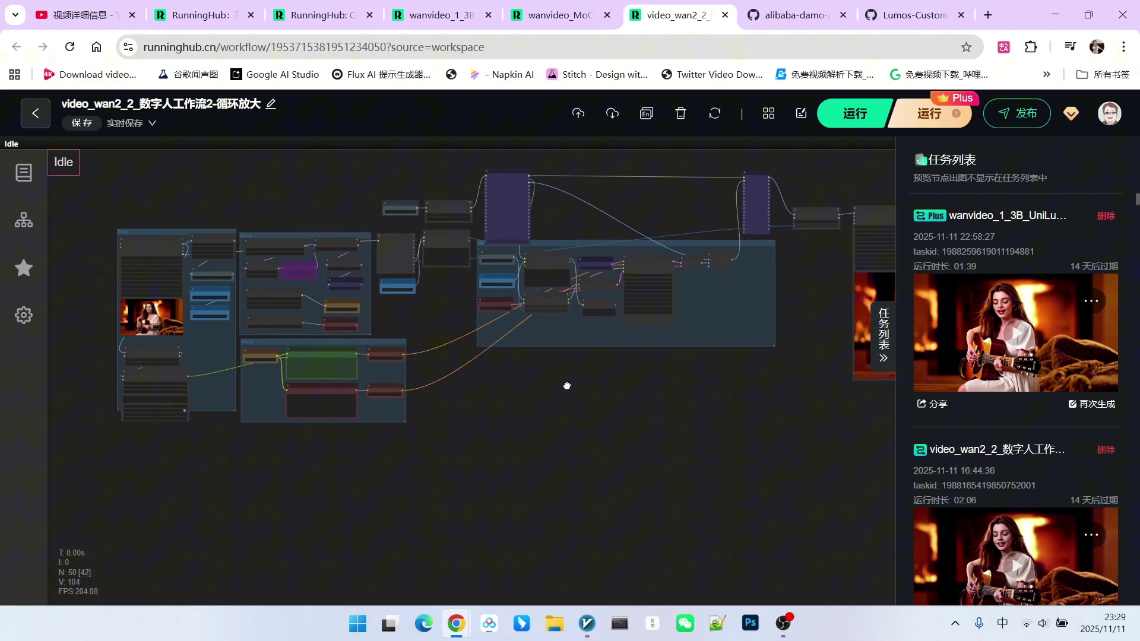
{"action": "scroll", "coordinate": [190, 326], "scroll_direction": "up", "scroll_amount": 4}
{"action": "left_click_drag", "start_coordinate": [152, 276], "coordinate": [127, 358]}
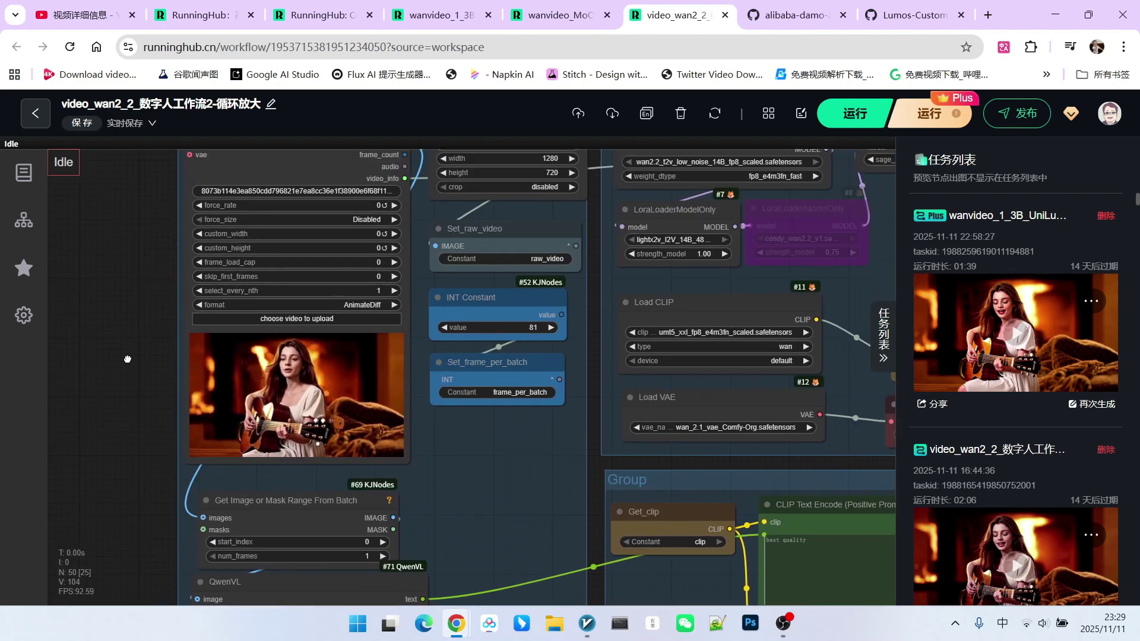
Step: Examine the loop start and end nodes and the sampling group they enclose in the upscaling workflow
{"action": "scroll", "coordinate": [127, 354], "scroll_direction": "down", "scroll_amount": 5}
{"action": "left_click_drag", "start_coordinate": [609, 169], "coordinate": [16, 323]}
{"action": "scroll", "coordinate": [601, 255], "scroll_direction": "up", "scroll_amount": 4}
{"action": "left_click_drag", "start_coordinate": [608, 260], "coordinate": [435, 245]}
{"action": "scroll", "coordinate": [451, 252], "scroll_direction": "down", "scroll_amount": 3}
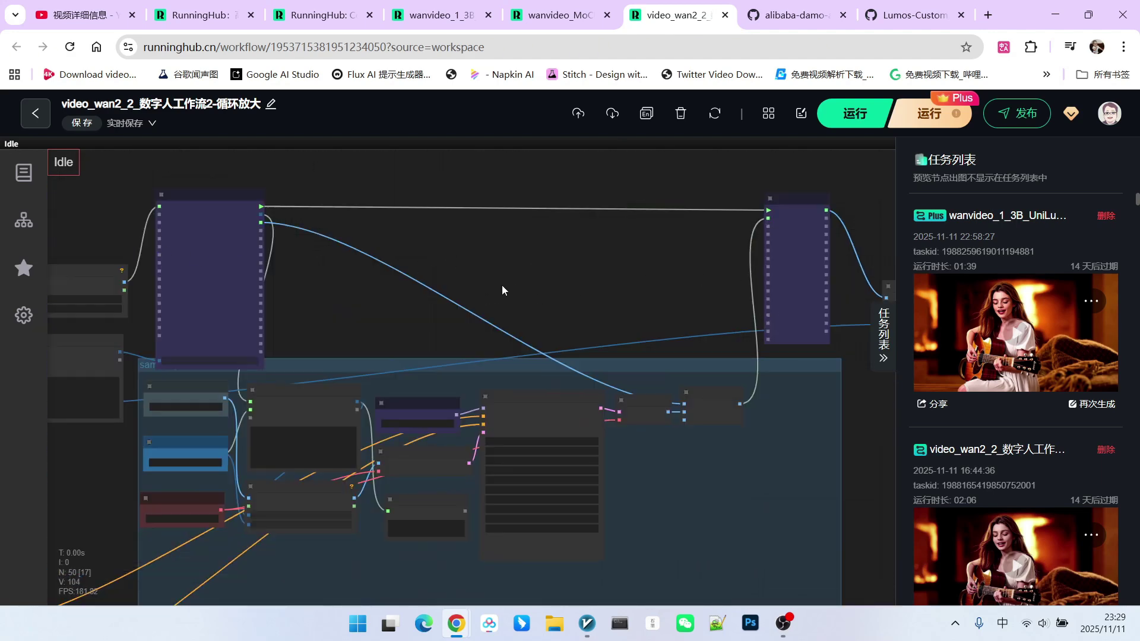
{"action": "left_click_drag", "start_coordinate": [497, 285], "coordinate": [572, 253]}
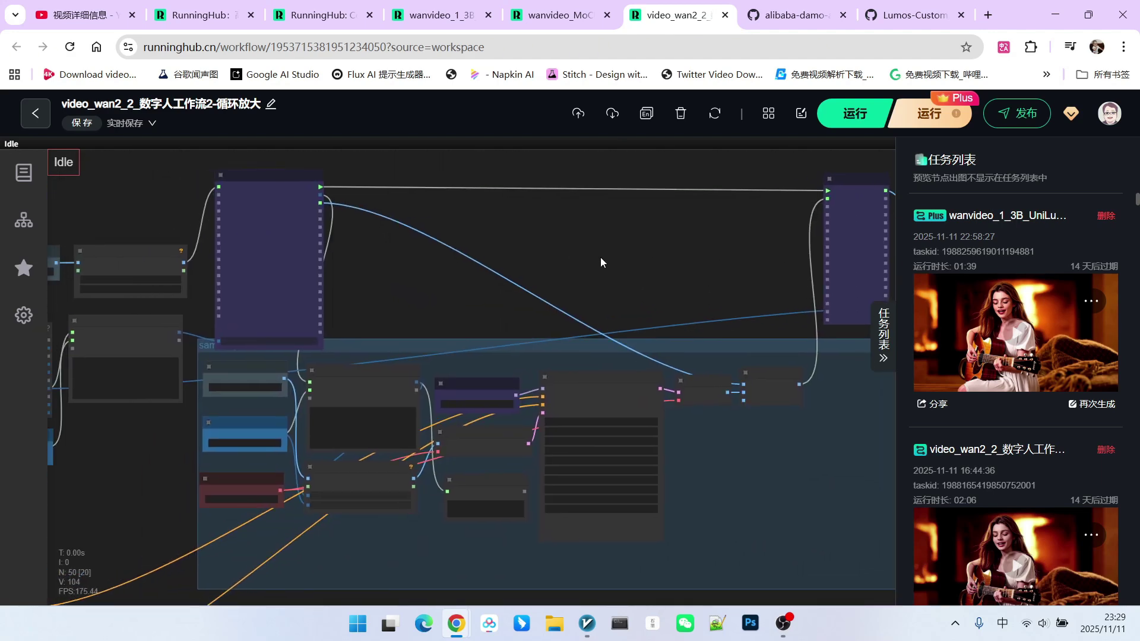
{"action": "scroll", "coordinate": [563, 272], "scroll_direction": "down", "scroll_amount": 5}
{"action": "left_click_drag", "start_coordinate": [287, 406], "coordinate": [497, 391]}
{"action": "scroll", "coordinate": [497, 391], "scroll_direction": "down", "scroll_amount": 2}
{"action": "left_click_drag", "start_coordinate": [576, 478], "coordinate": [549, 485]}
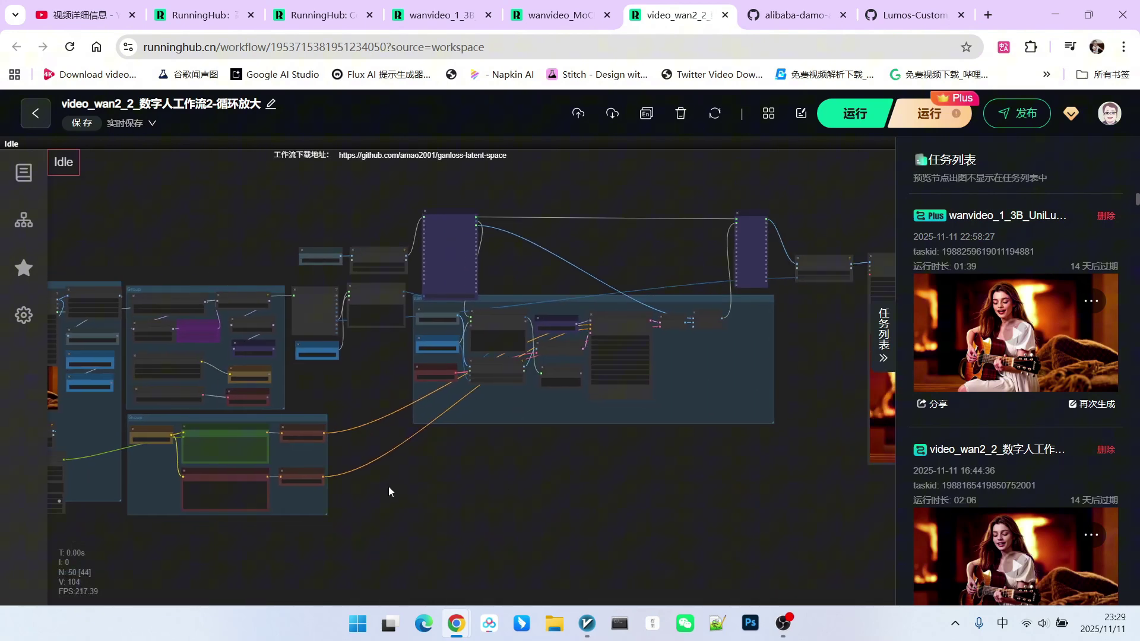
Step: Review the Get Image or Mask Range From Batch node and the QwenVL captioning settings below the input video
{"action": "scroll", "coordinate": [628, 453], "scroll_direction": "up", "scroll_amount": 3}
{"action": "scroll", "coordinate": [654, 359], "scroll_direction": "up", "scroll_amount": 3}
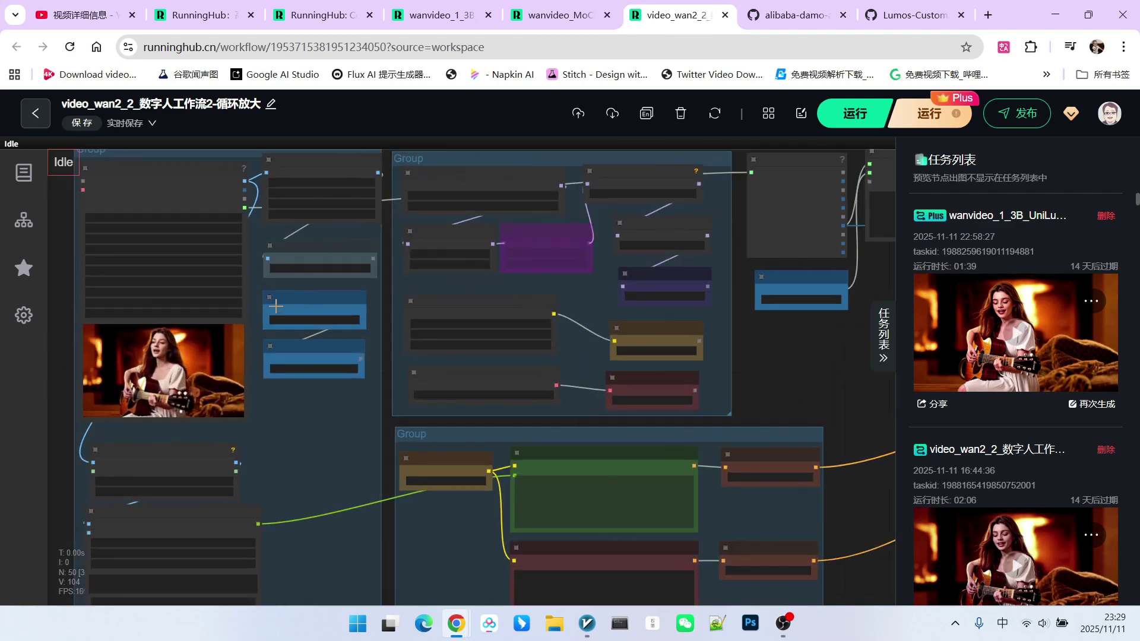
{"action": "scroll", "coordinate": [279, 305], "scroll_direction": "down", "scroll_amount": 2}
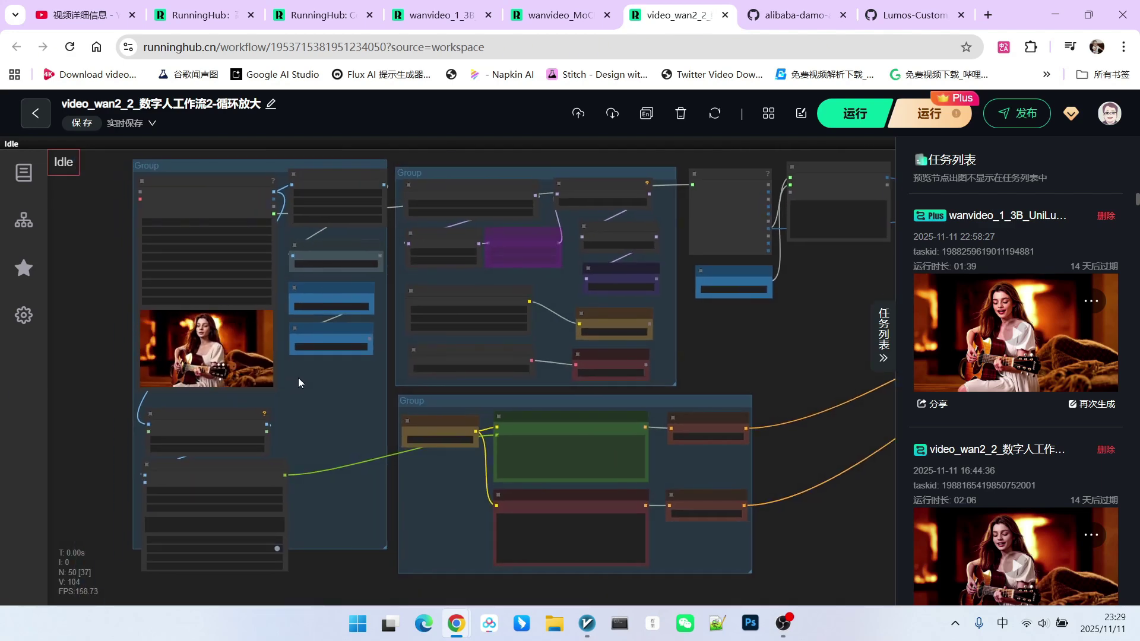
{"action": "scroll", "coordinate": [298, 374], "scroll_direction": "up", "scroll_amount": 5}
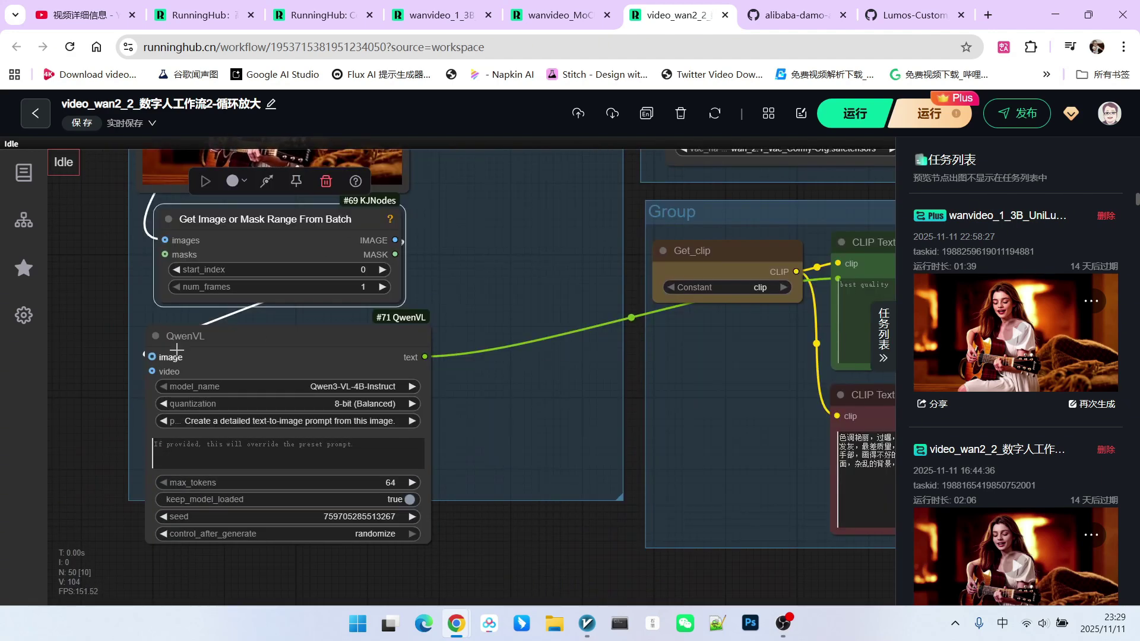
{"action": "left_click_drag", "start_coordinate": [462, 332], "coordinate": [415, 334]}
{"action": "scroll", "coordinate": [482, 298], "scroll_direction": "down", "scroll_amount": 3}
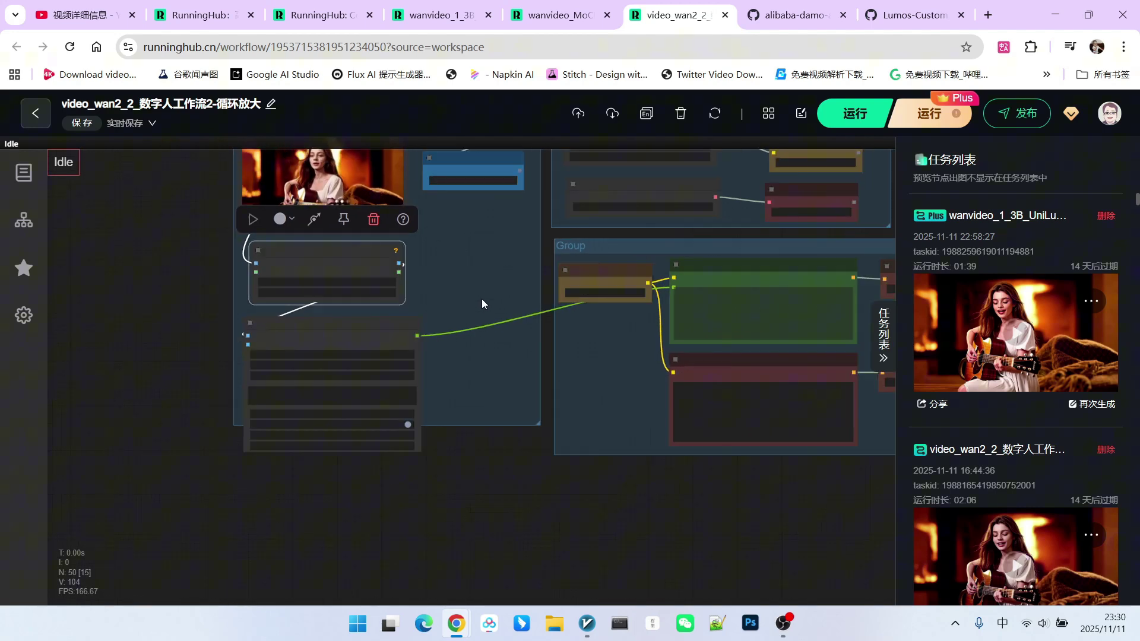
Step: Trace the QwenVL text output to the positive prompt encoder and review both CLIP Text Encode nodes
{"action": "left_click_drag", "start_coordinate": [533, 507], "coordinate": [471, 582]}
{"action": "scroll", "coordinate": [521, 457], "scroll_direction": "down", "scroll_amount": 2}
{"action": "left_click_drag", "start_coordinate": [521, 457], "coordinate": [486, 467]}
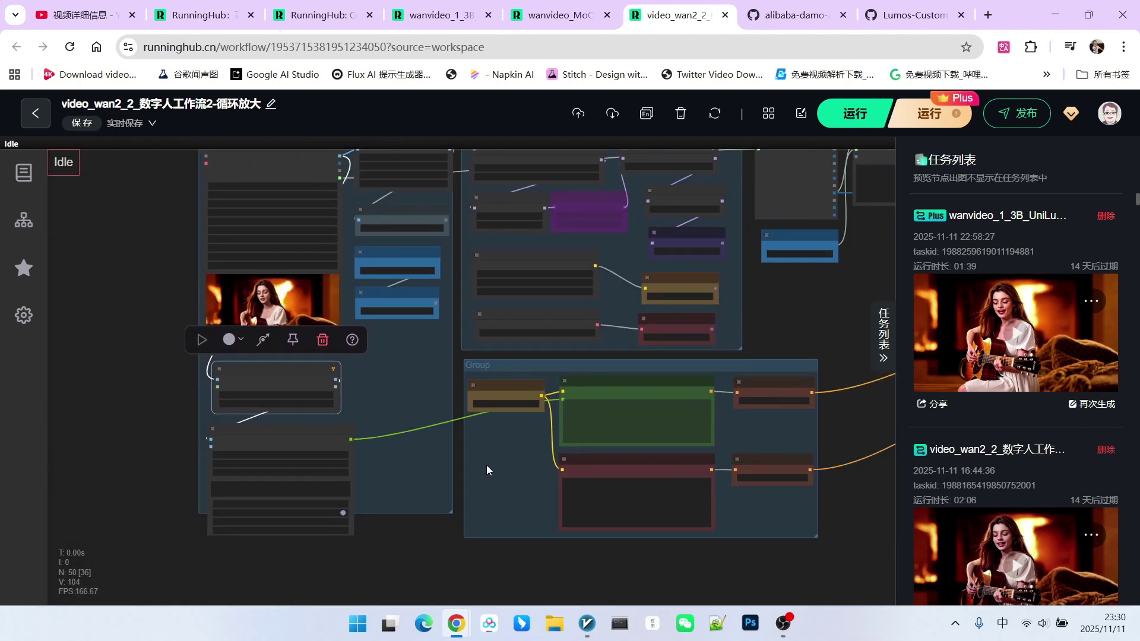
{"action": "scroll", "coordinate": [486, 465], "scroll_direction": "up", "scroll_amount": 3}
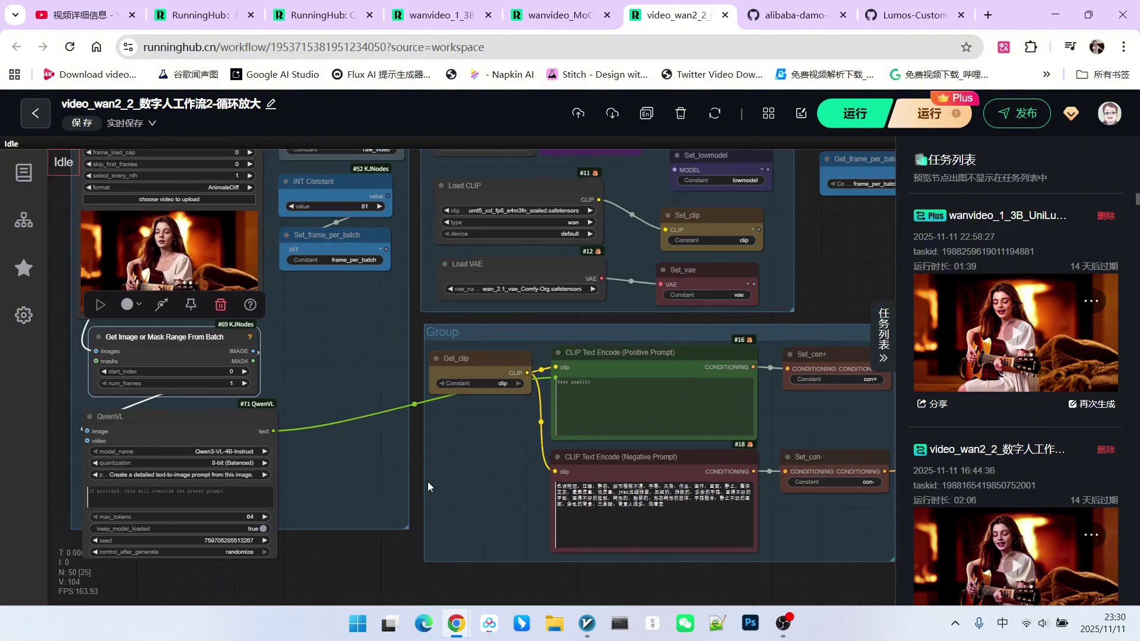
{"action": "left_click_drag", "start_coordinate": [332, 548], "coordinate": [427, 509]}
Step: Review the Load Diffusion Model node, its low-noise Wan 2.2 model and the connected sage attention and ModelSamplingSD3 nodes
{"action": "scroll", "coordinate": [427, 508], "scroll_direction": "down", "scroll_amount": 9}
{"action": "scroll", "coordinate": [553, 354], "scroll_direction": "up", "scroll_amount": 14}
{"action": "left_click_drag", "start_coordinate": [557, 340], "coordinate": [564, 362]}
{"action": "scroll", "coordinate": [594, 319], "scroll_direction": "up", "scroll_amount": 2}
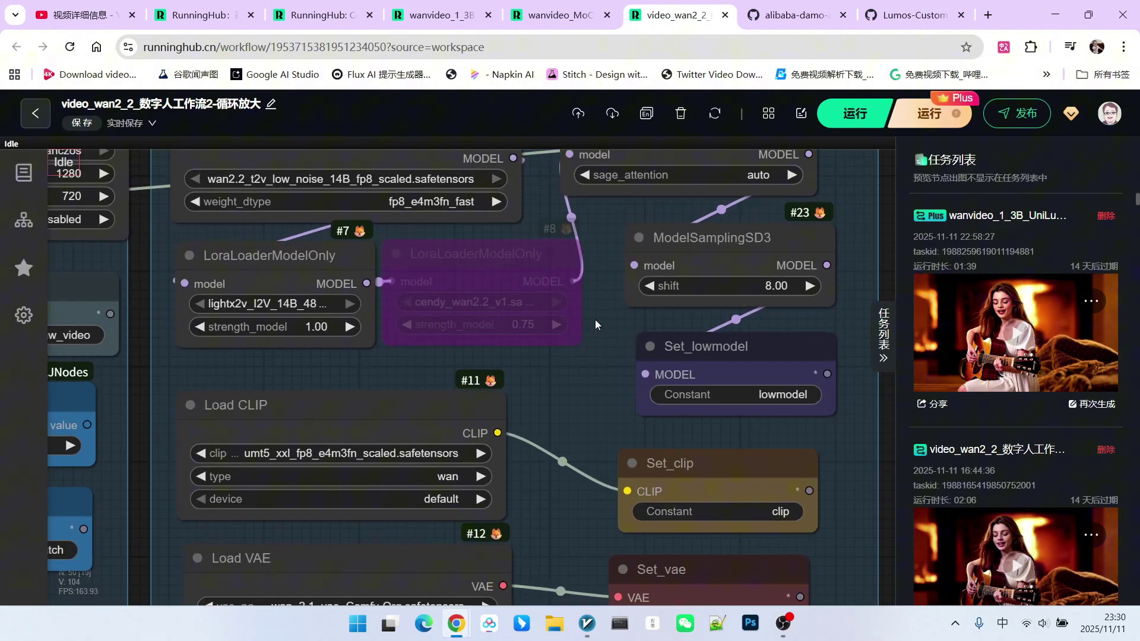
{"action": "left_click_drag", "start_coordinate": [594, 320], "coordinate": [600, 367]}
{"action": "left_click", "coordinate": [347, 199]}
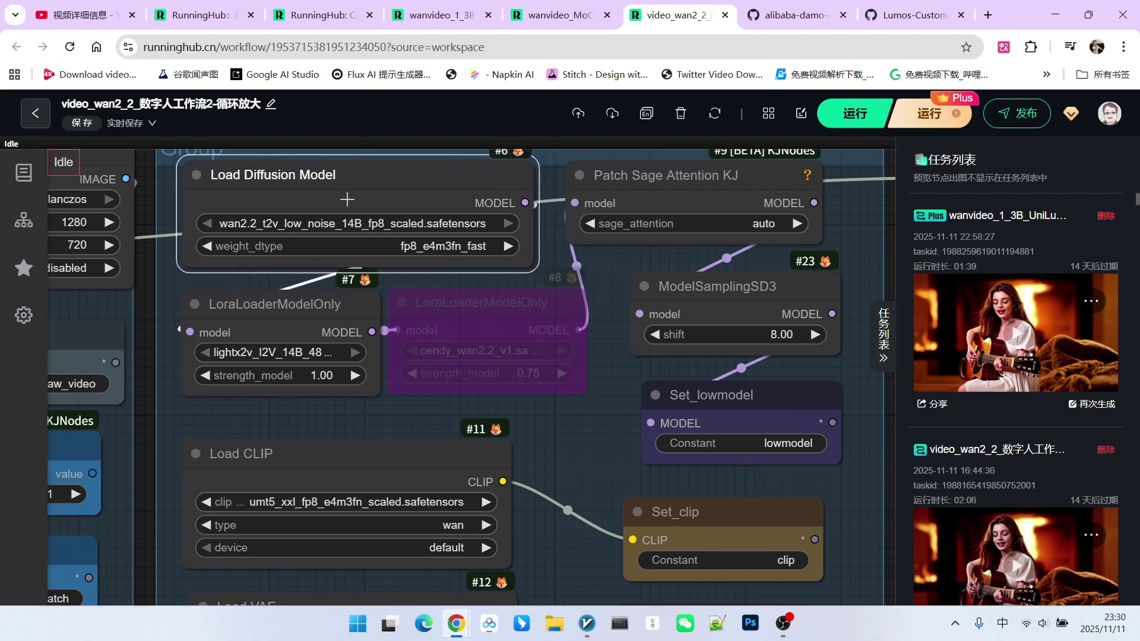
{"action": "left_click_drag", "start_coordinate": [348, 199], "coordinate": [349, 198]}
{"action": "mouse_move", "coordinate": [633, 184]}
{"action": "left_mouse_down"}
{"action": "mouse_move", "coordinate": [650, 185]}
{"action": "mouse_move", "coordinate": [620, 192]}
{"action": "left_mouse_up"}
Step: Check the active lightx2v LoRA loader and the Load CLIP and Load VAE nodes in the model group
{"action": "left_click_drag", "start_coordinate": [562, 431], "coordinate": [743, 396]}
{"action": "scroll", "coordinate": [743, 397], "scroll_direction": "up", "scroll_amount": 3}
{"action": "mouse_move", "coordinate": [362, 238]}
{"action": "left_mouse_down"}
{"action": "mouse_move", "coordinate": [412, 242]}
{"action": "mouse_move", "coordinate": [359, 241]}
{"action": "left_mouse_up"}
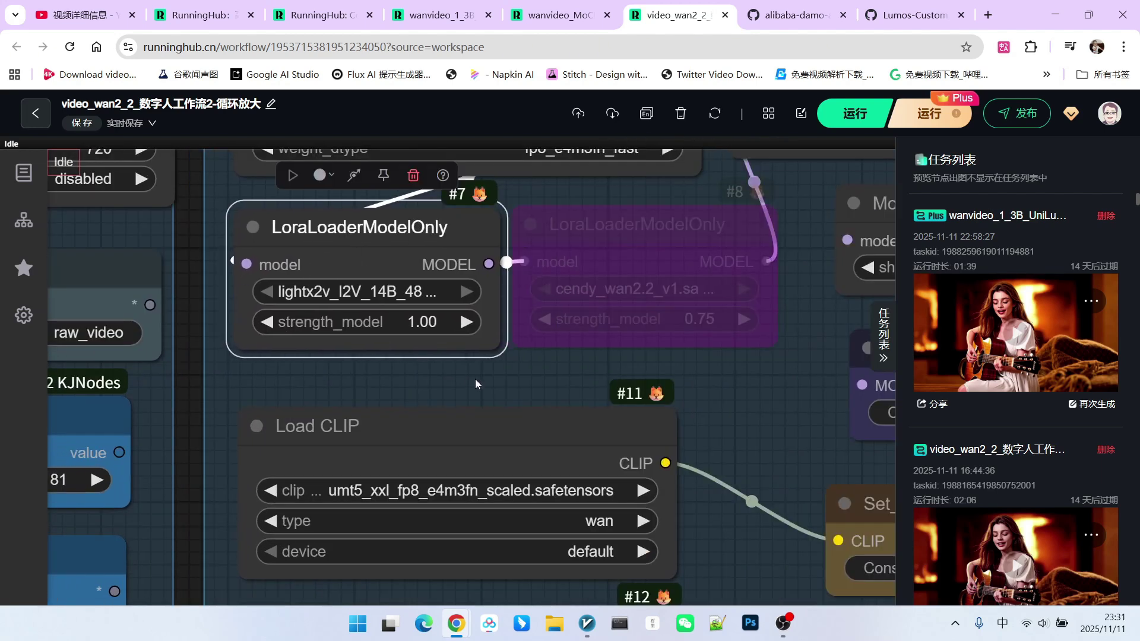
{"action": "scroll", "coordinate": [480, 378], "scroll_direction": "down", "scroll_amount": 3}
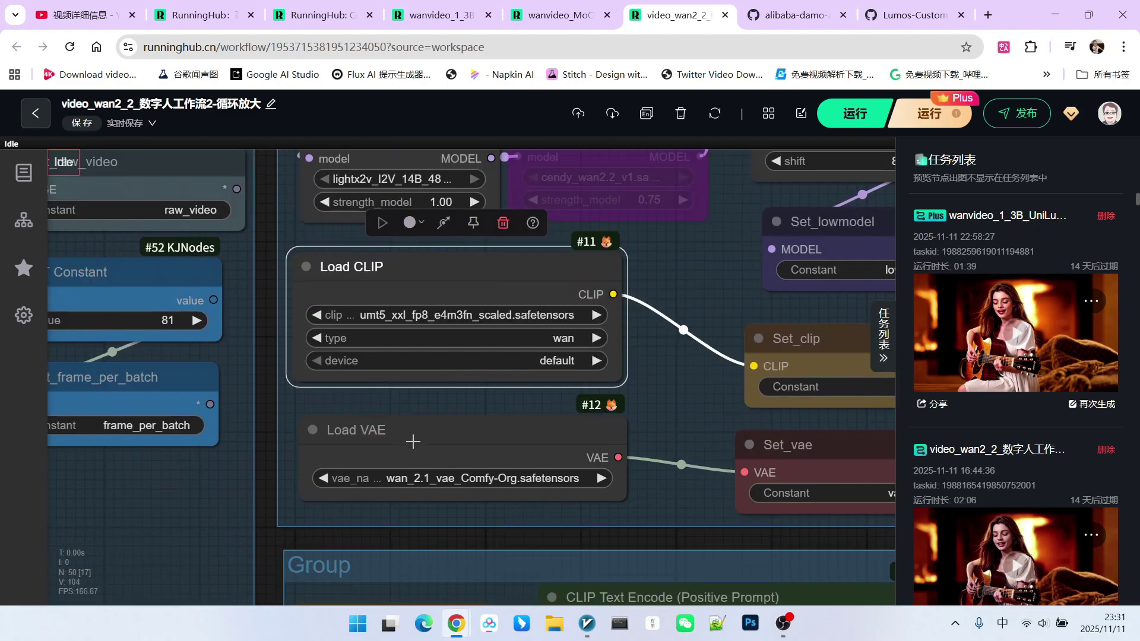
{"action": "left_click_drag", "start_coordinate": [412, 436], "coordinate": [421, 425]}
{"action": "scroll", "coordinate": [607, 418], "scroll_direction": "down", "scroll_amount": 4}
Step: Examine the KSampler (Advanced) parameters in the sampling group, including steps, cfg, sampler and start_at_step
{"action": "scroll", "coordinate": [634, 429], "scroll_direction": "down", "scroll_amount": 2}
{"action": "left_click_drag", "start_coordinate": [855, 467], "coordinate": [440, 356]}
{"action": "scroll", "coordinate": [439, 356], "scroll_direction": "down", "scroll_amount": 3}
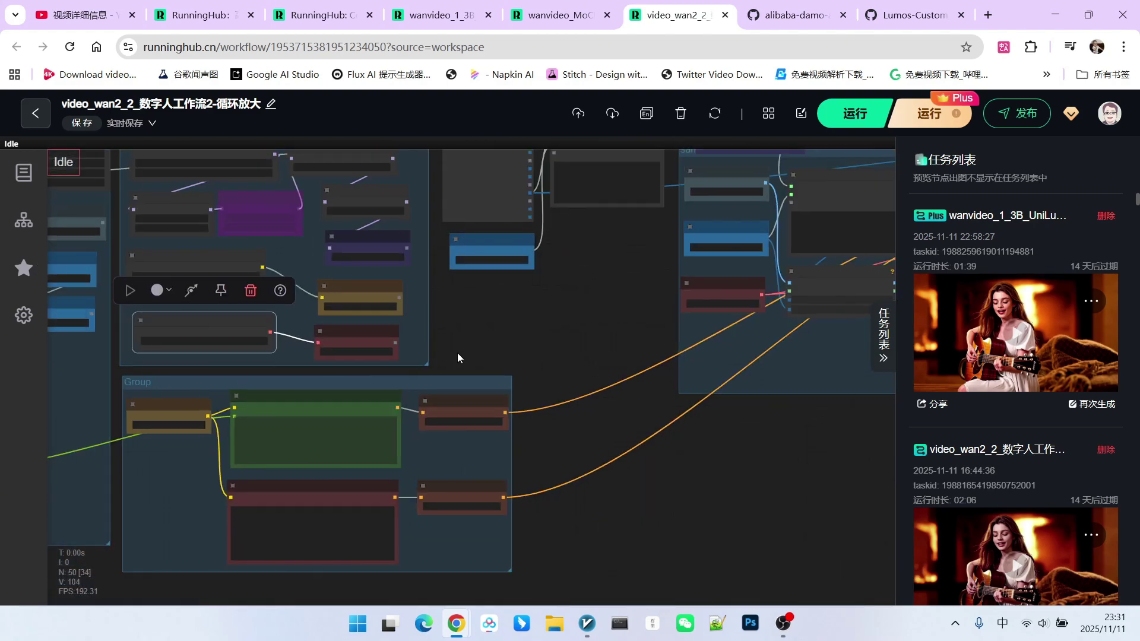
{"action": "left_click_drag", "start_coordinate": [559, 351], "coordinate": [228, 434]}
{"action": "scroll", "coordinate": [729, 362], "scroll_direction": "up", "scroll_amount": 5}
{"action": "scroll", "coordinate": [729, 362], "scroll_direction": "up", "scroll_amount": 5}
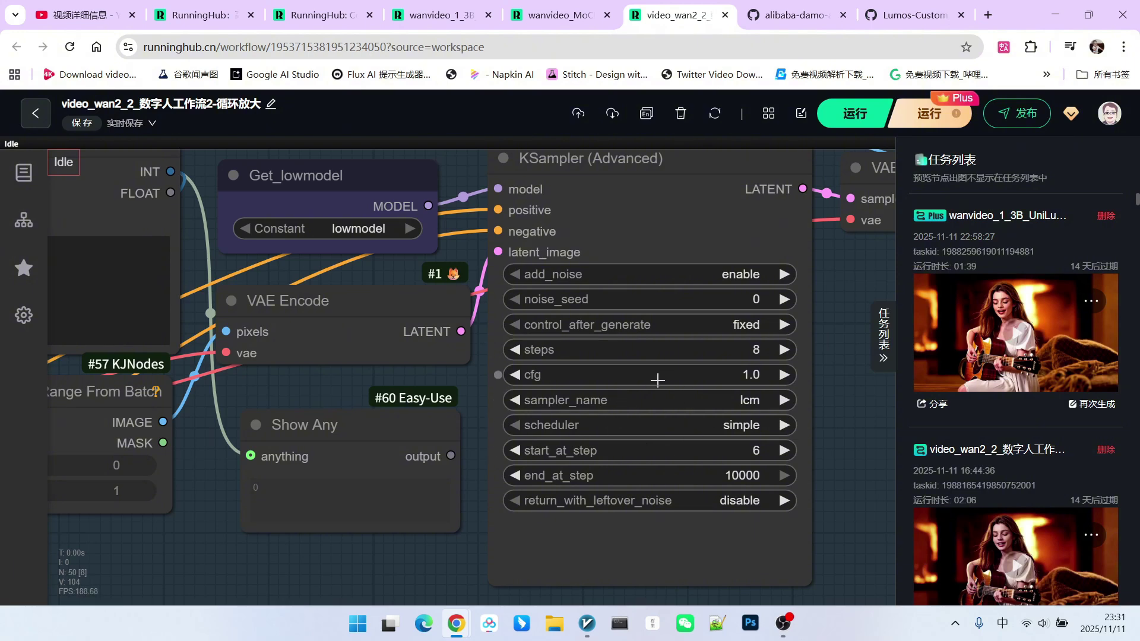
{"action": "scroll", "coordinate": [657, 380], "scroll_direction": "down", "scroll_amount": 2}
{"action": "scroll", "coordinate": [701, 407], "scroll_direction": "up", "scroll_amount": 4}
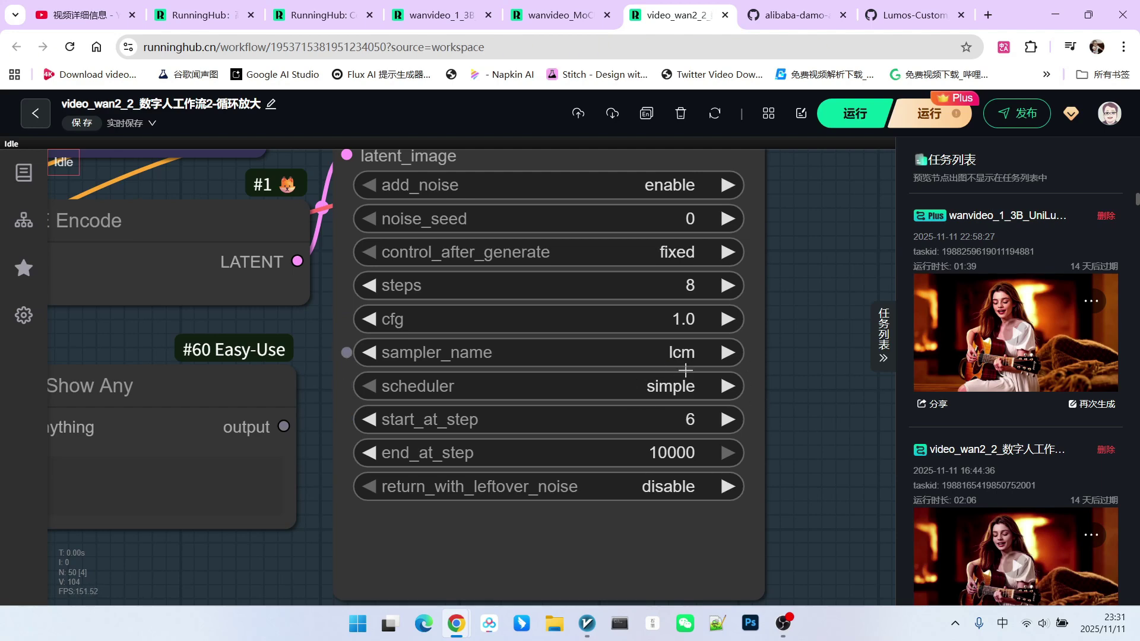
Step: Inspect the upscaled output video up close, checking the woman's face, arm and guitar
{"action": "scroll", "coordinate": [694, 338], "scroll_direction": "down", "scroll_amount": 8}
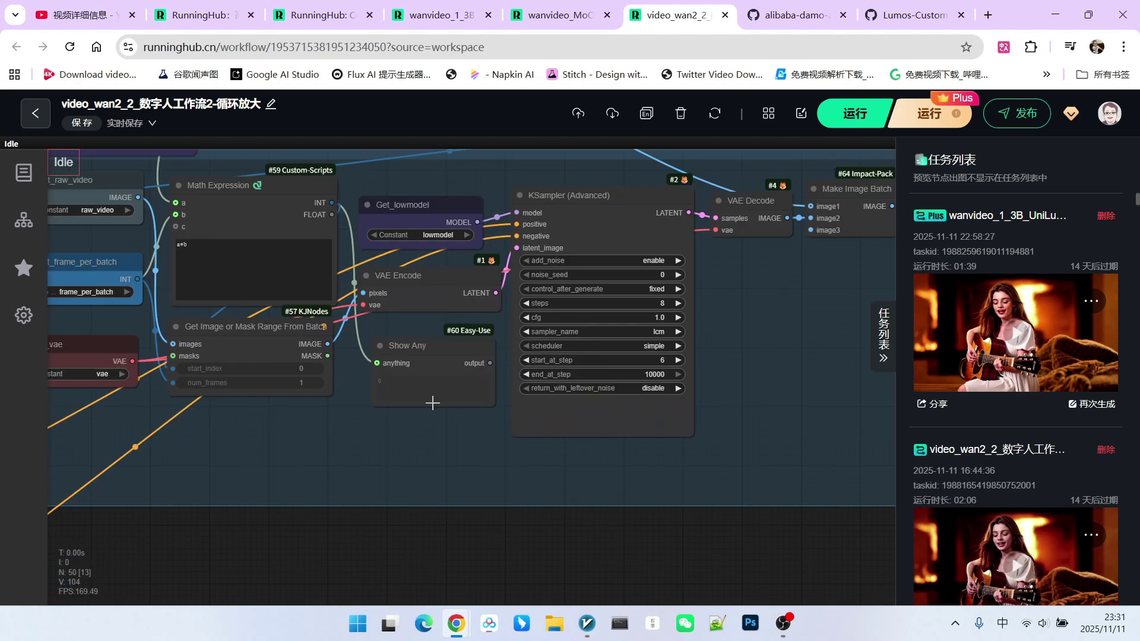
{"action": "scroll", "coordinate": [432, 403], "scroll_direction": "down", "scroll_amount": 8}
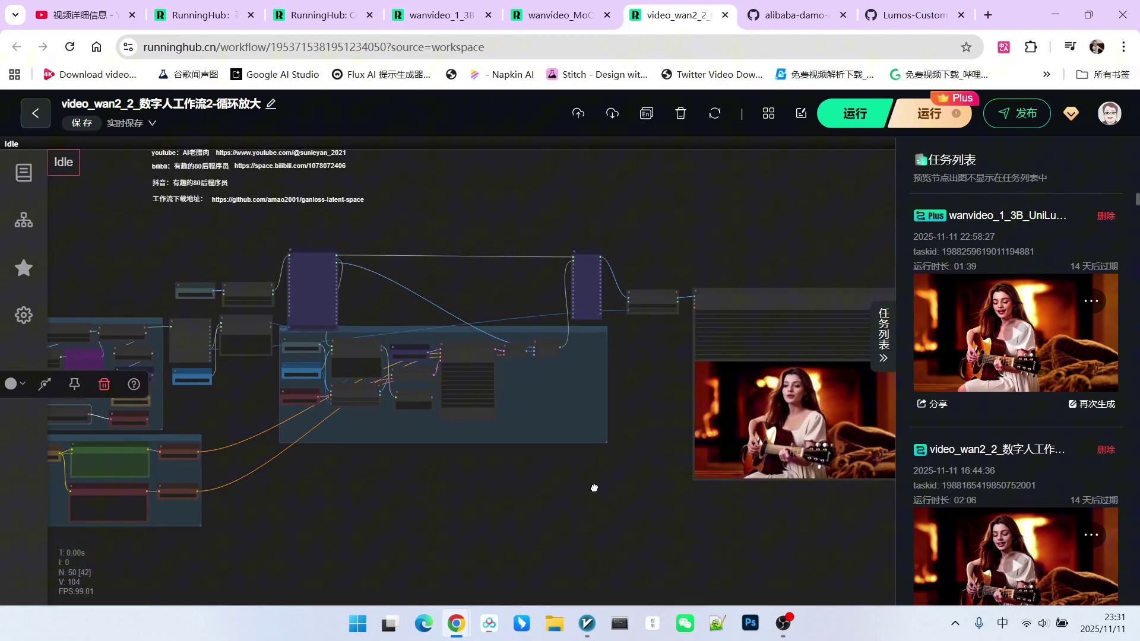
{"action": "scroll", "coordinate": [699, 384], "scroll_direction": "up", "scroll_amount": 15}
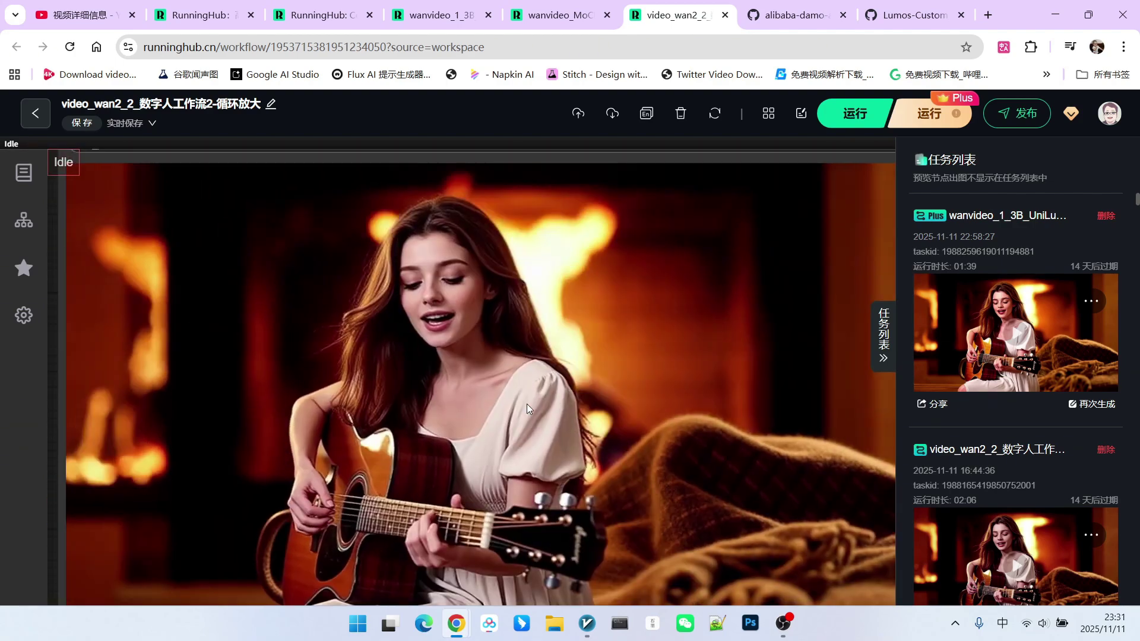
{"action": "scroll", "coordinate": [316, 426], "scroll_direction": "up", "scroll_amount": 5}
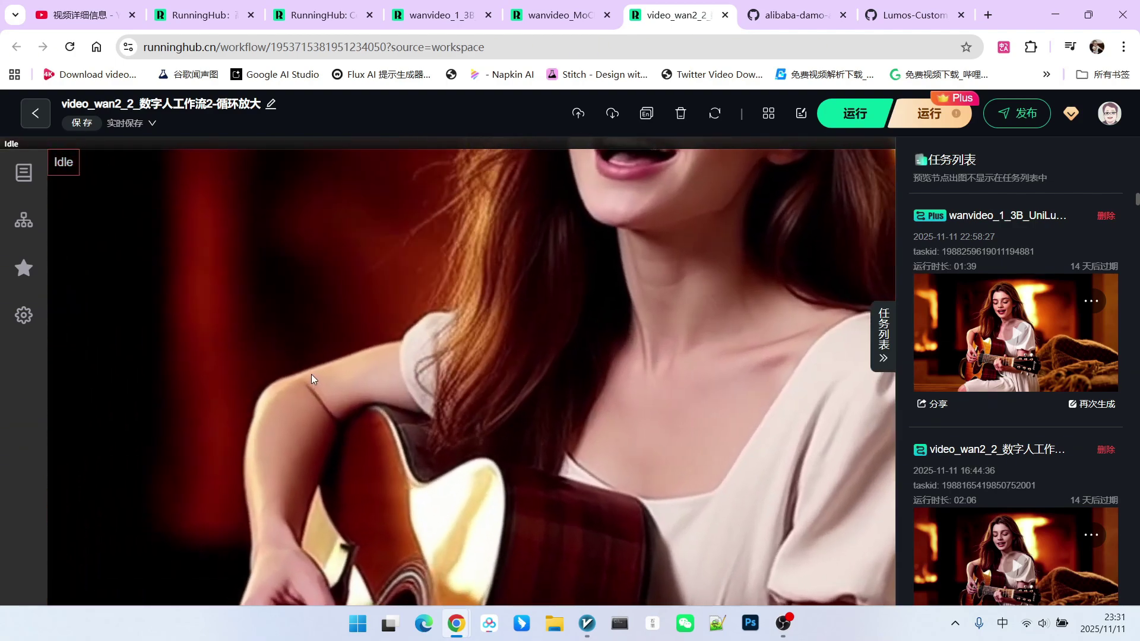
{"action": "scroll", "coordinate": [264, 422], "scroll_direction": "down", "scroll_amount": 4}
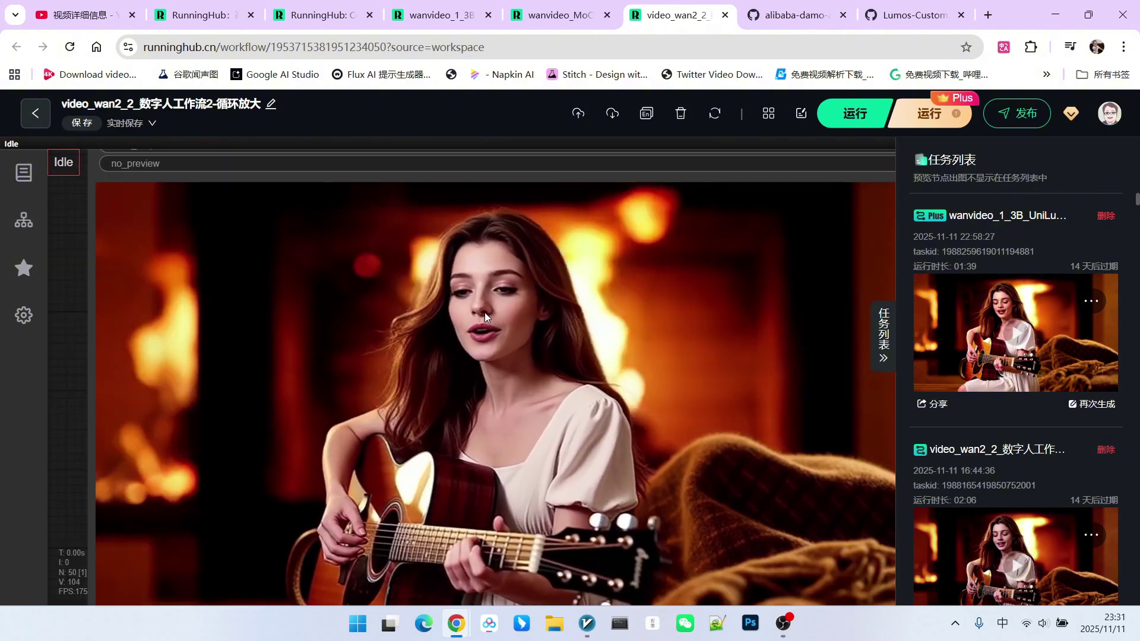
Step: Return to the wanvideo_1_3B_UniLumos_relight_example_01 workflow and review the fireplace background video's load and resize settings
{"action": "scroll", "coordinate": [503, 298], "scroll_direction": "down", "scroll_amount": 2}
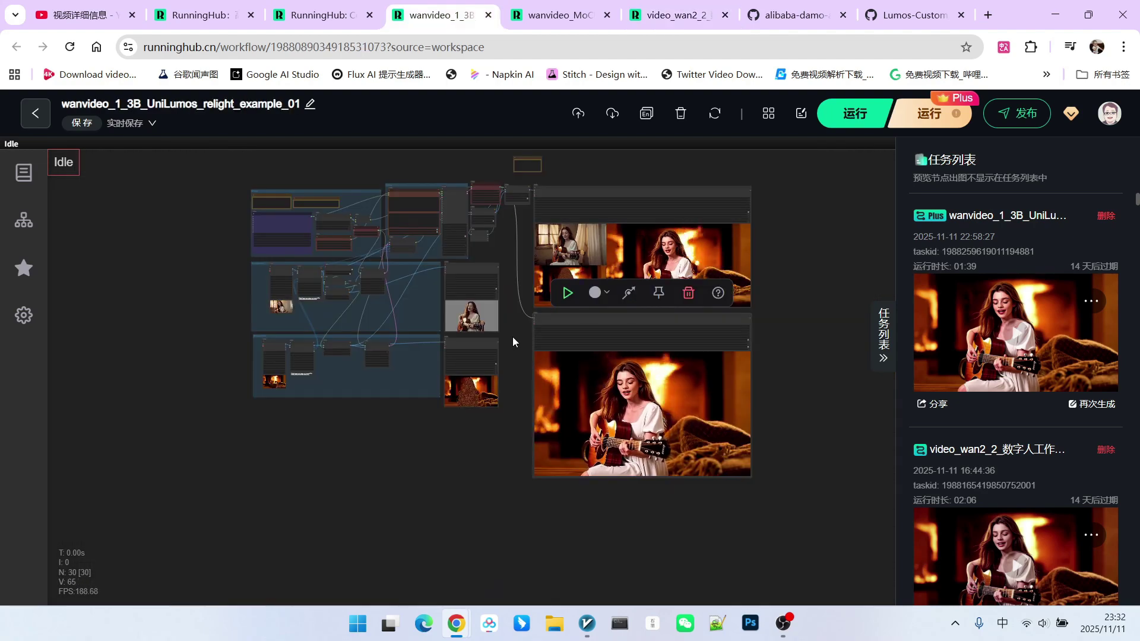
{"action": "left_click_drag", "start_coordinate": [511, 336], "coordinate": [553, 347]}
{"action": "scroll", "coordinate": [550, 324], "scroll_direction": "up", "scroll_amount": 2}
{"action": "scroll", "coordinate": [443, 302], "scroll_direction": "up", "scroll_amount": 3}
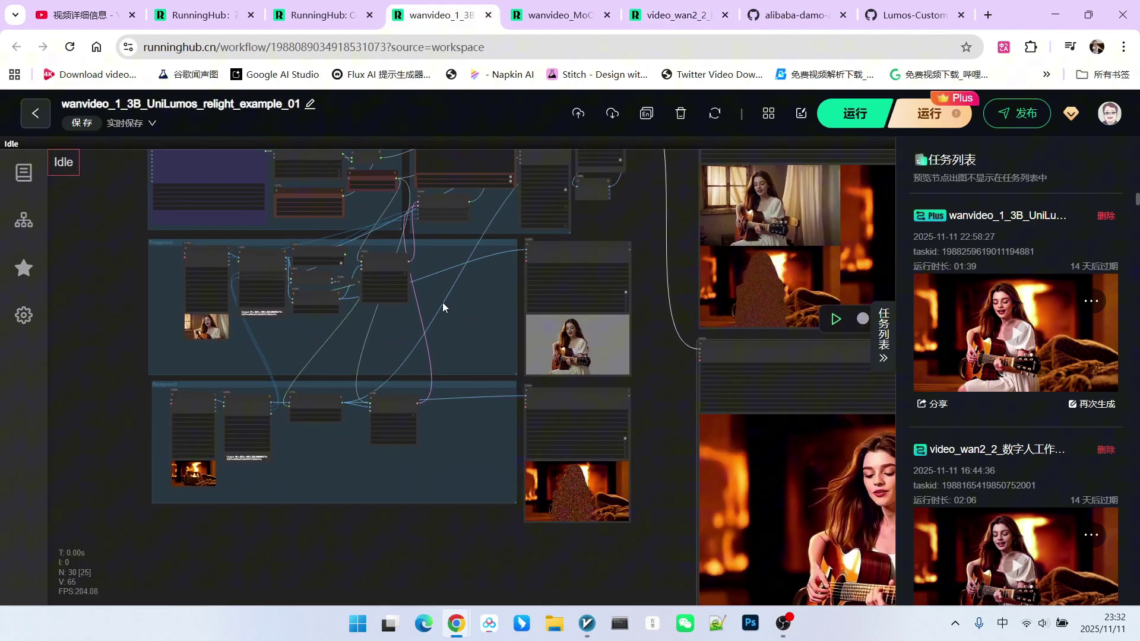
{"action": "scroll", "coordinate": [133, 309], "scroll_direction": "up", "scroll_amount": 3}
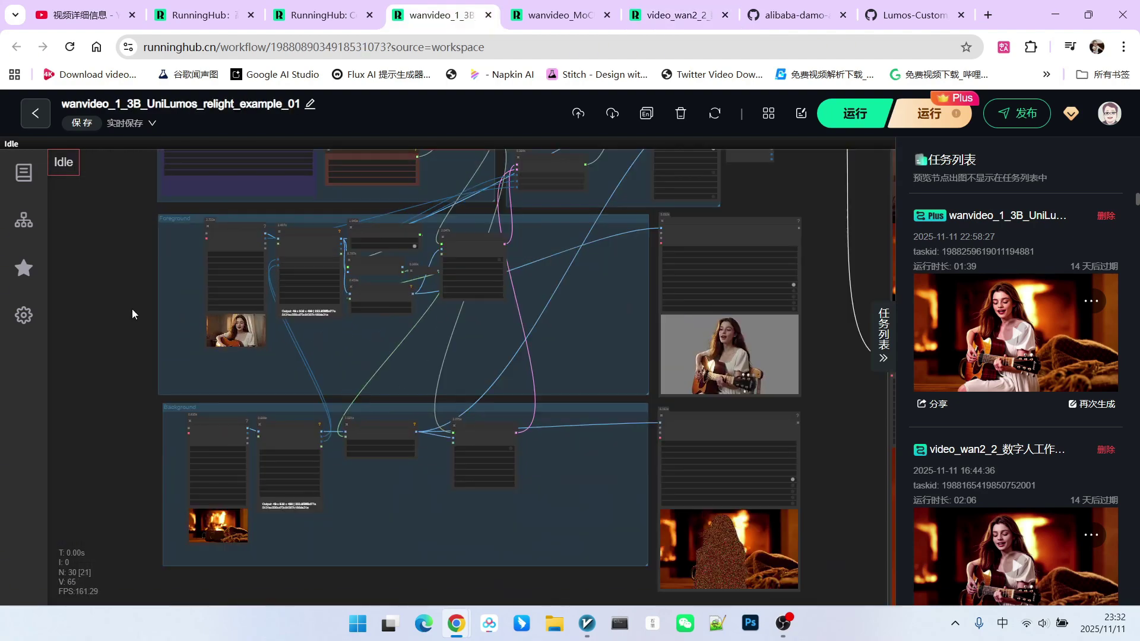
{"action": "scroll", "coordinate": [142, 303], "scroll_direction": "up", "scroll_amount": 6}
{"action": "scroll", "coordinate": [159, 275], "scroll_direction": "up", "scroll_amount": 5}
{"action": "scroll", "coordinate": [159, 276], "scroll_direction": "down", "scroll_amount": 8}
{"action": "scroll", "coordinate": [152, 469], "scroll_direction": "up", "scroll_amount": 7}
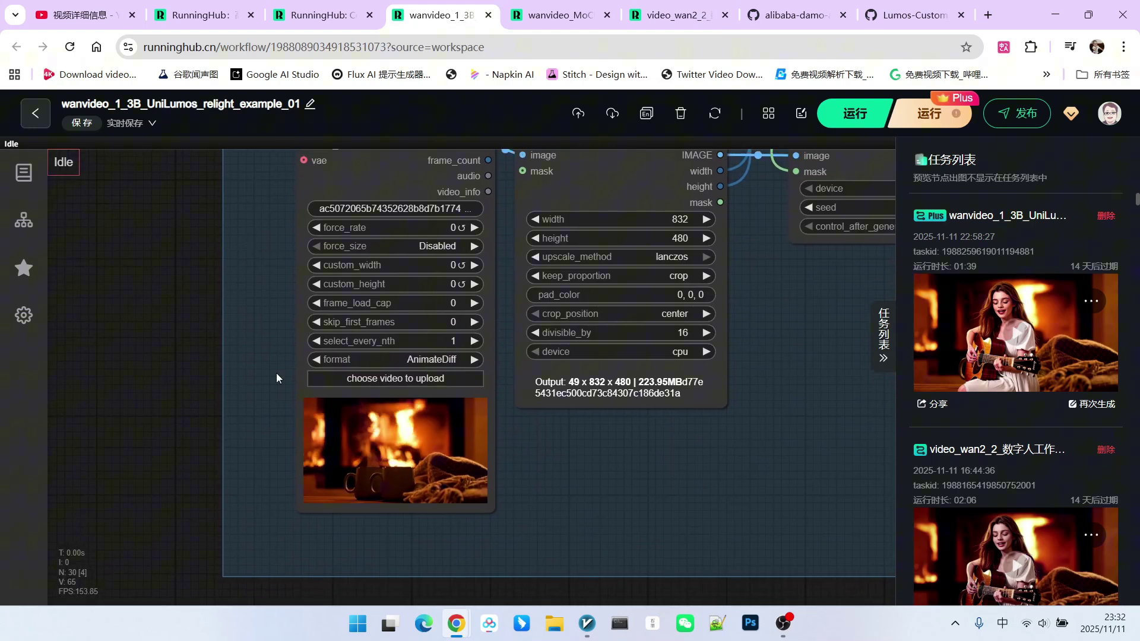
Step: Check the frame_load_cap and resize settings of the woman's foreground video in the UniLumos workflow
{"action": "scroll", "coordinate": [319, 469], "scroll_direction": "up", "scroll_amount": 6}
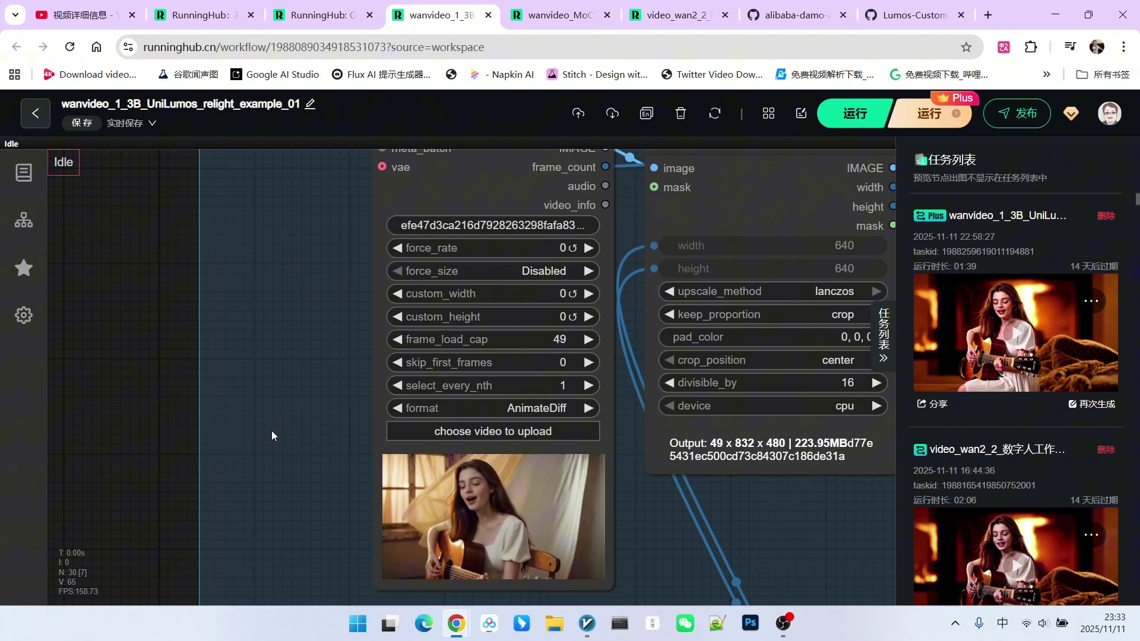
{"action": "scroll", "coordinate": [272, 430], "scroll_direction": "down", "scroll_amount": 1}
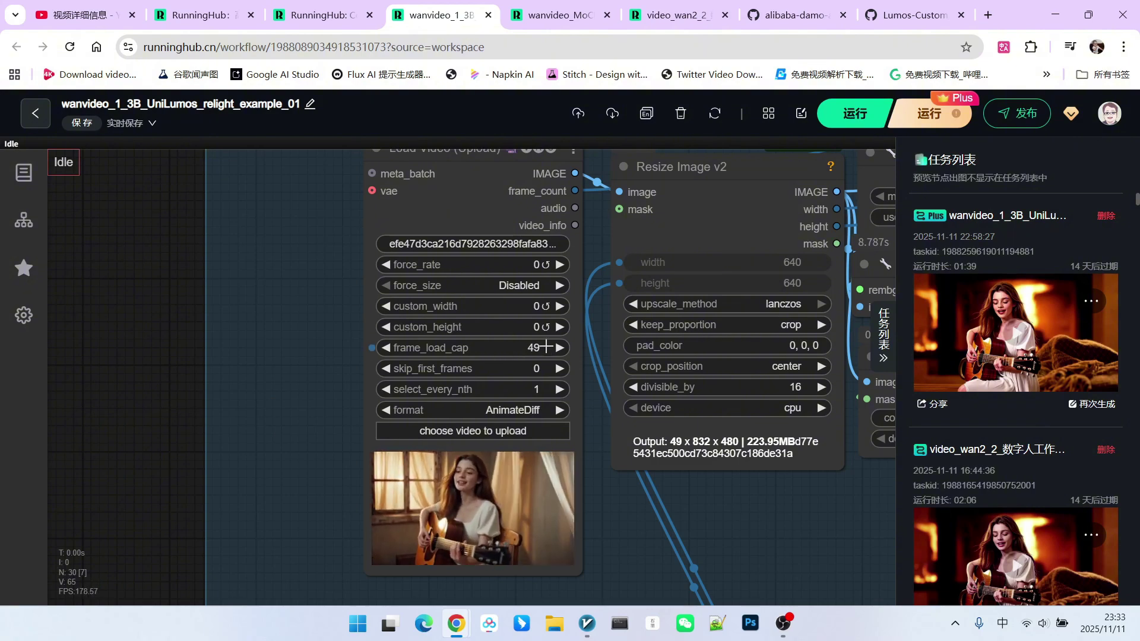
{"action": "scroll", "coordinate": [218, 423], "scroll_direction": "down", "scroll_amount": 1}
Step: View the final UniLumos relit video, then switch to the MoCha workflow to compare its result
{"action": "scroll", "coordinate": [219, 417], "scroll_direction": "down", "scroll_amount": 5}
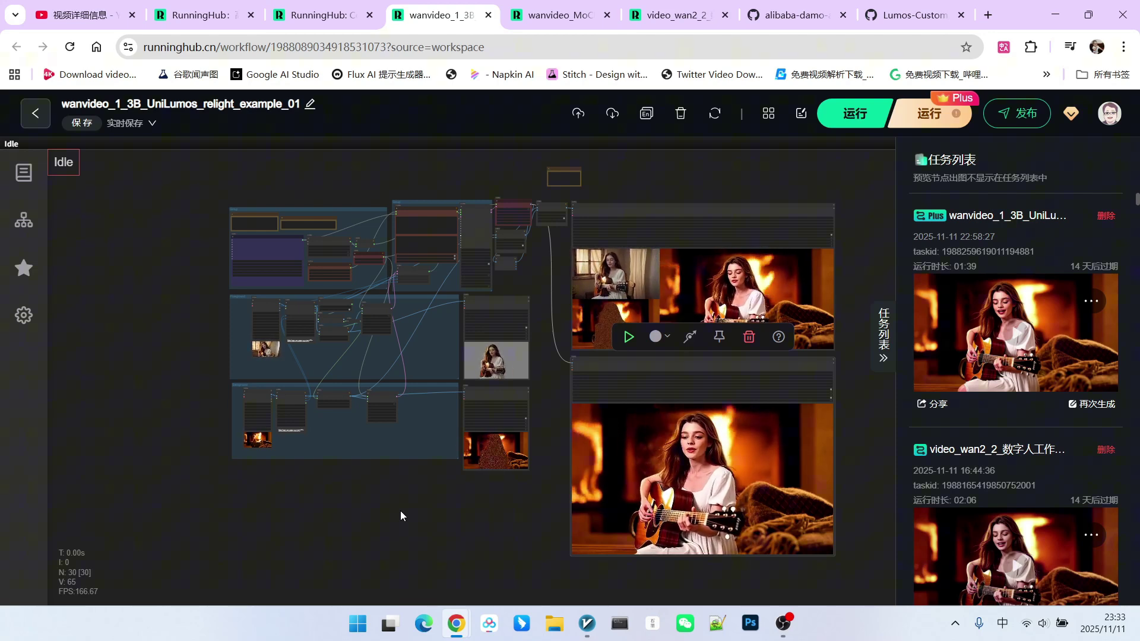
{"action": "scroll", "coordinate": [517, 530], "scroll_direction": "up", "scroll_amount": 8}
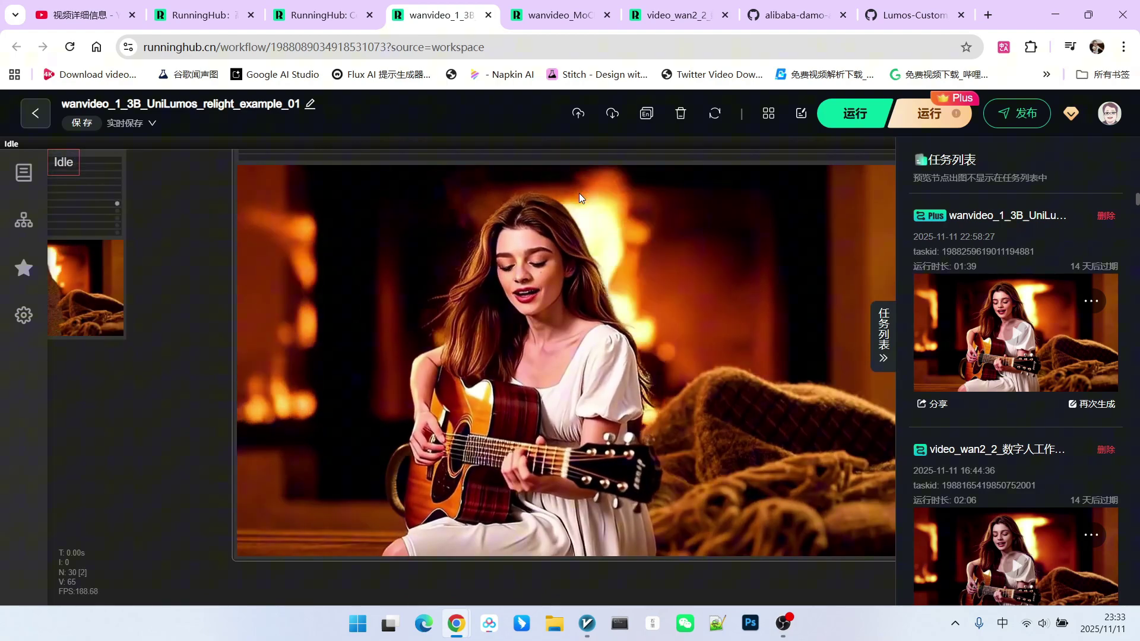
{"action": "left_click", "coordinate": [558, 15]}
{"action": "scroll", "coordinate": [564, 488], "scroll_direction": "up", "scroll_amount": 10}
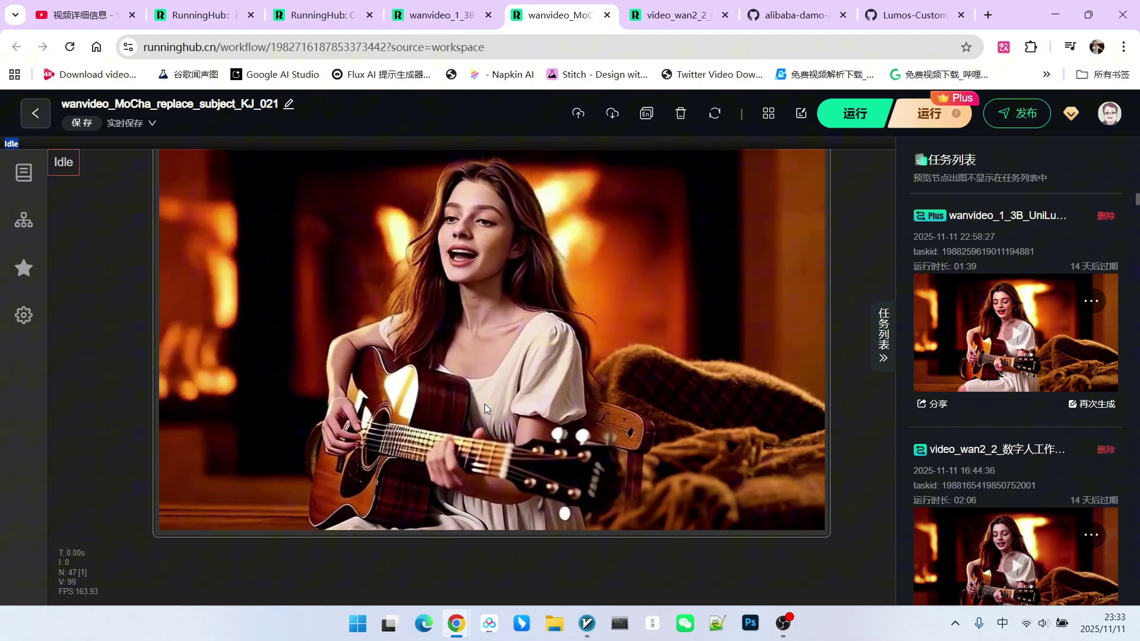
Step: Switch to the video_wan2_2 loop upscaling workflow and inspect its final output video up close
{"action": "key", "text": "ctrl+Tab"}
{"action": "scroll", "coordinate": [597, 339], "scroll_direction": "down", "scroll_amount": 10}
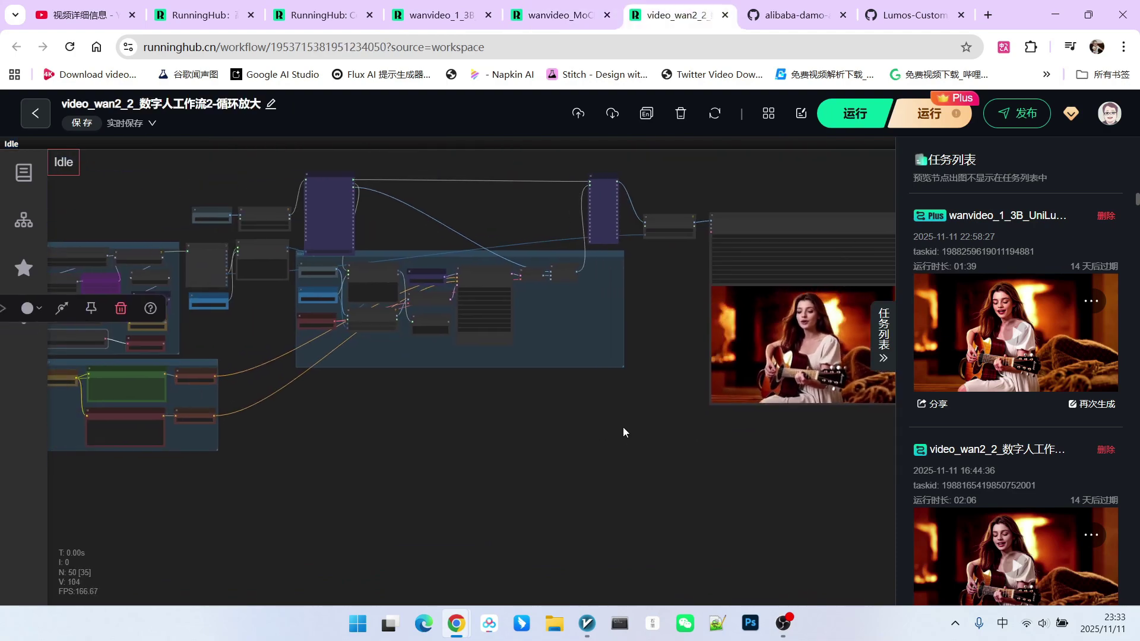
{"action": "scroll", "coordinate": [636, 443], "scroll_direction": "up", "scroll_amount": 10}
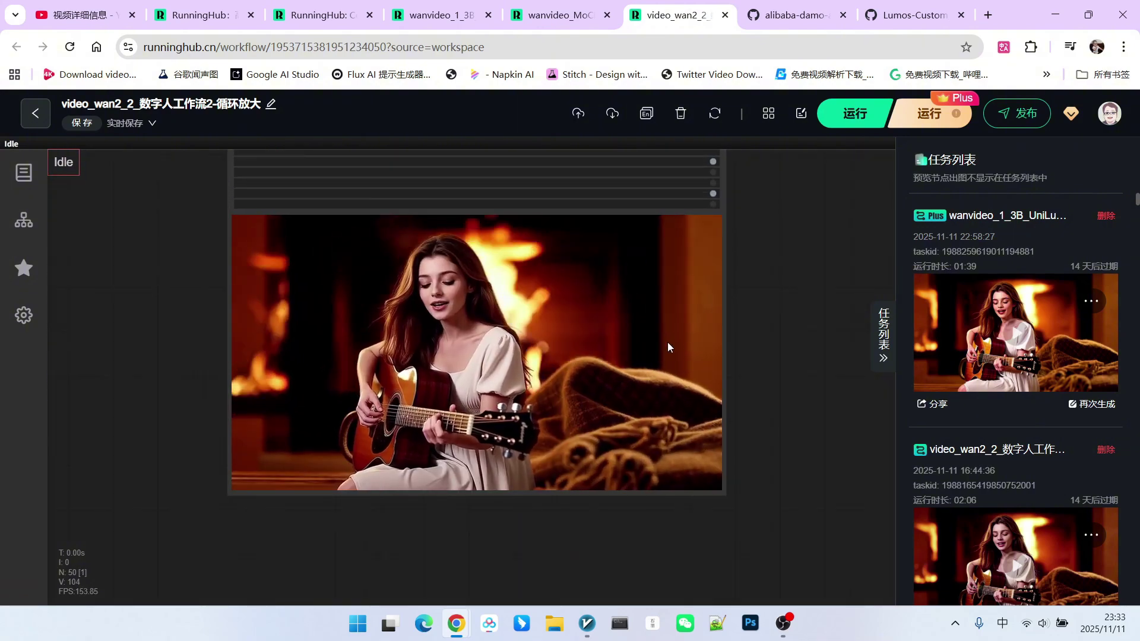
{"action": "scroll", "coordinate": [571, 361], "scroll_direction": "up", "scroll_amount": 4}
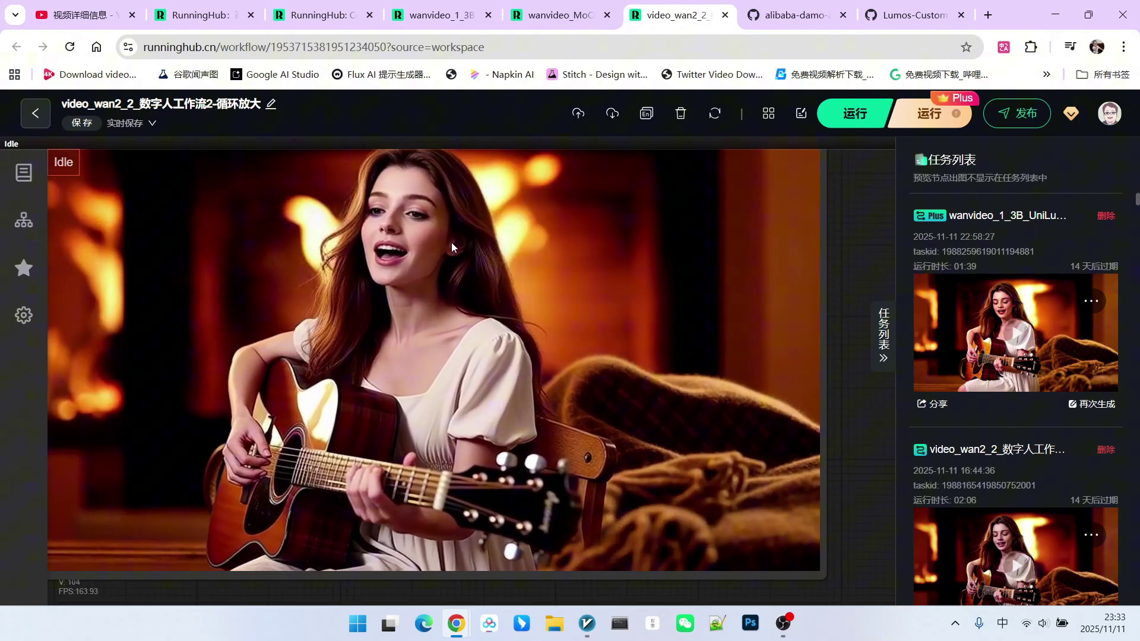
Step: Check the Upscale Image resolution in the input group and look over the complete loop upscaling workflow
{"action": "scroll", "coordinate": [516, 348], "scroll_direction": "down", "scroll_amount": 5}
{"action": "left_click_drag", "start_coordinate": [218, 474], "coordinate": [557, 437]}
{"action": "scroll", "coordinate": [557, 438], "scroll_direction": "down", "scroll_amount": 4}
{"action": "left_click_drag", "start_coordinate": [297, 475], "coordinate": [572, 458]}
{"action": "scroll", "coordinate": [572, 458], "scroll_direction": "down", "scroll_amount": 3}
{"action": "scroll", "coordinate": [271, 300], "scroll_direction": "up", "scroll_amount": 5}
{"action": "scroll", "coordinate": [399, 318], "scroll_direction": "up", "scroll_amount": 8}
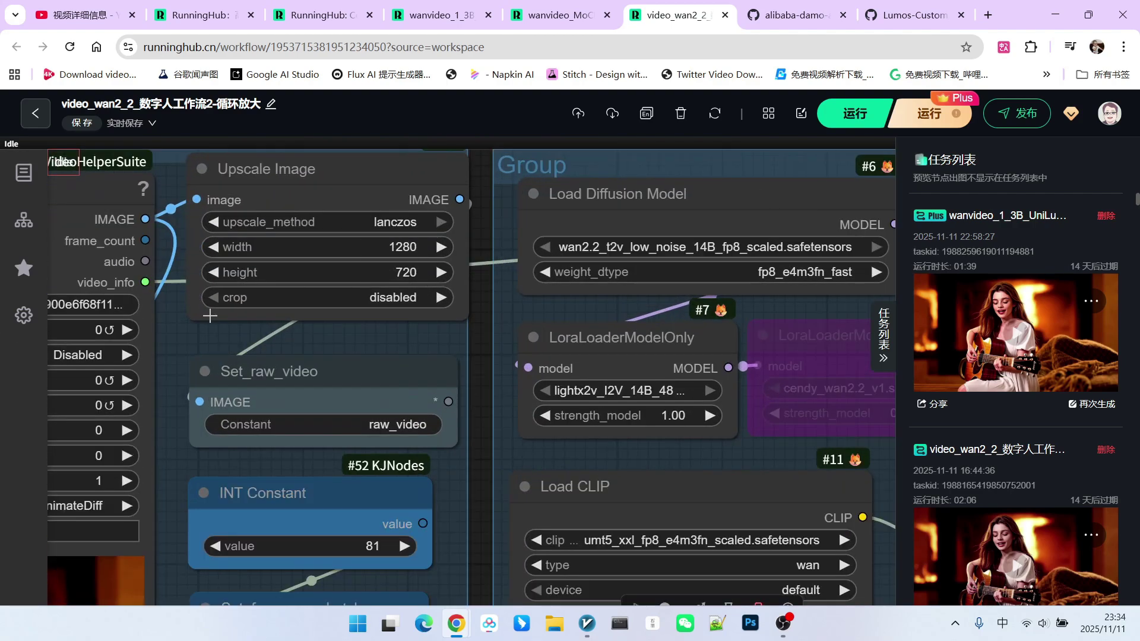
{"action": "scroll", "coordinate": [406, 262], "scroll_direction": "down", "scroll_amount": 10}
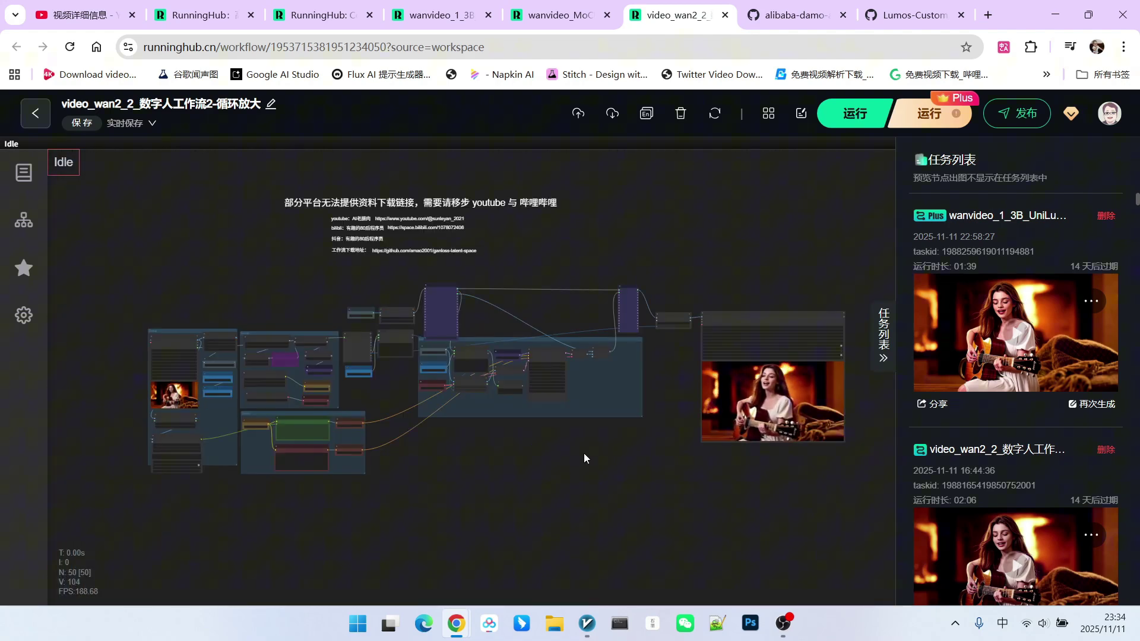